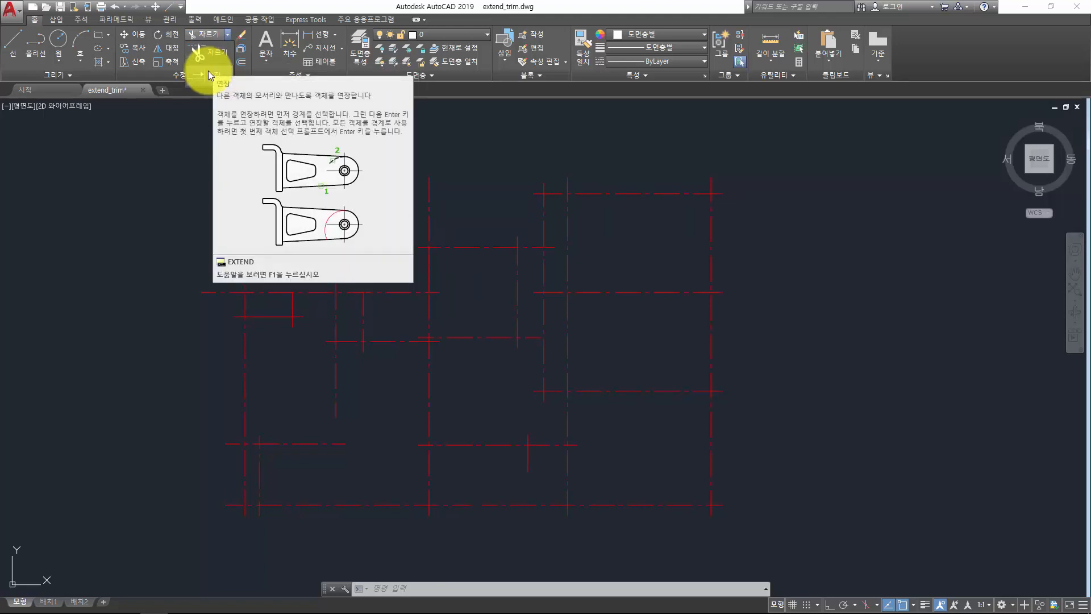
Trim the vertical line below the upper-right horizontal line, using that horizontal as the cutting edge, and undo the trim
{"action": "left_click", "coordinate": [664, 220]}
{"action": "middle_click_drag", "start_coordinate": [763, 195], "coordinate": [712, 202]}
{"action": "type", "text": "tr"}
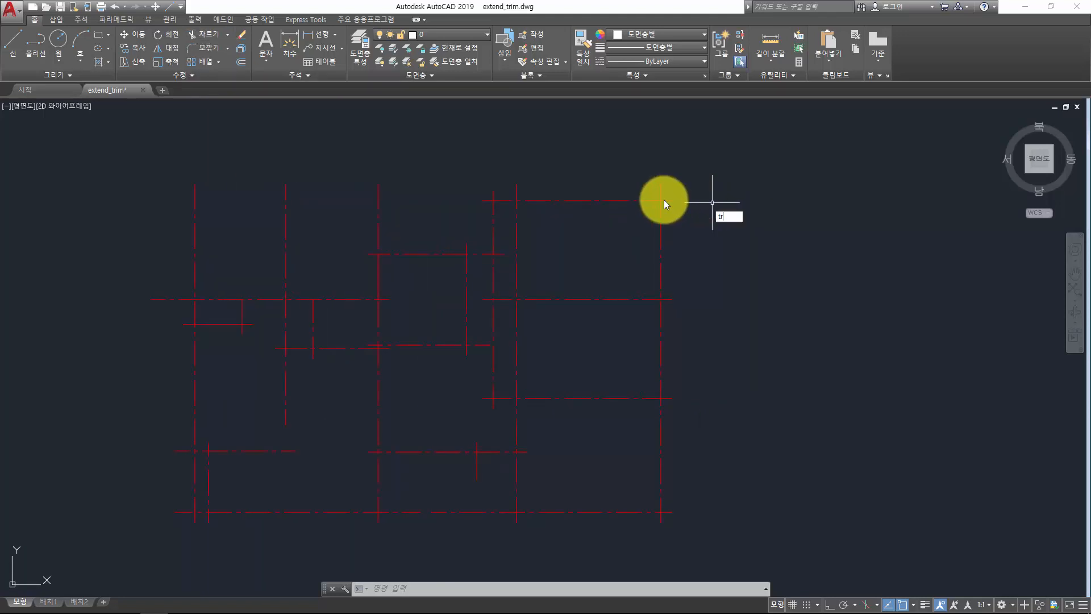
{"action": "key", "text": "Return"}
{"action": "left_click", "coordinate": [585, 210]}
{"action": "left_click", "coordinate": [556, 180]}
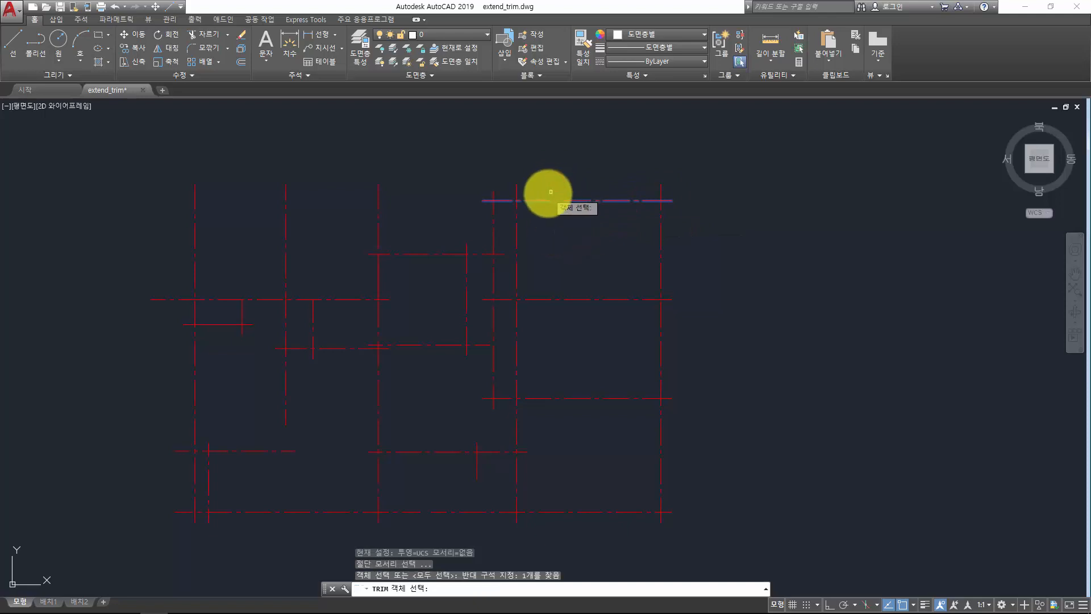
{"action": "key", "text": "Return"}
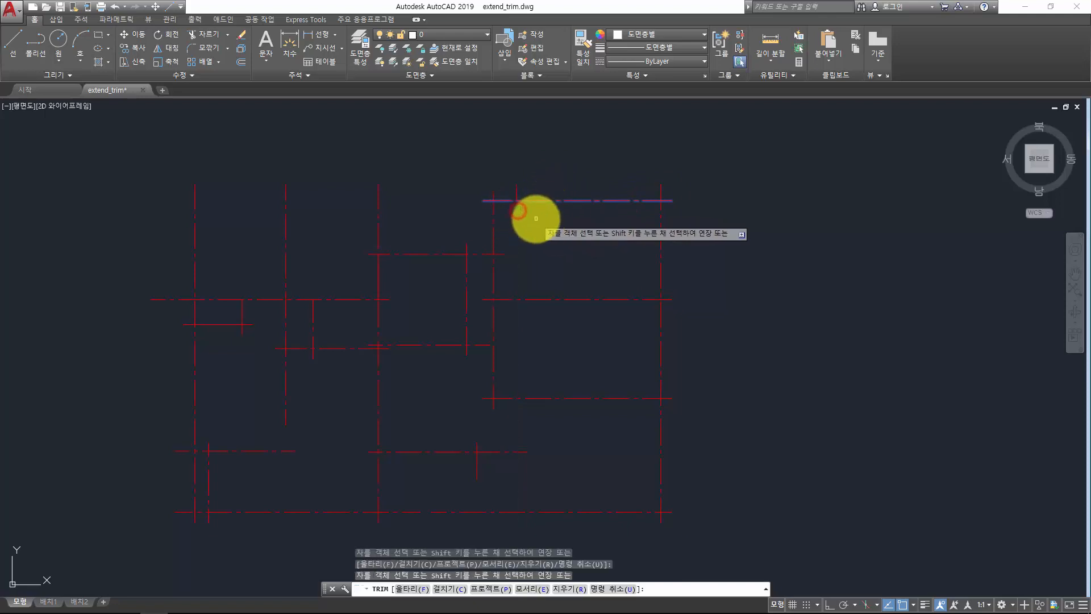
{"action": "key", "text": "ctrl+z"}
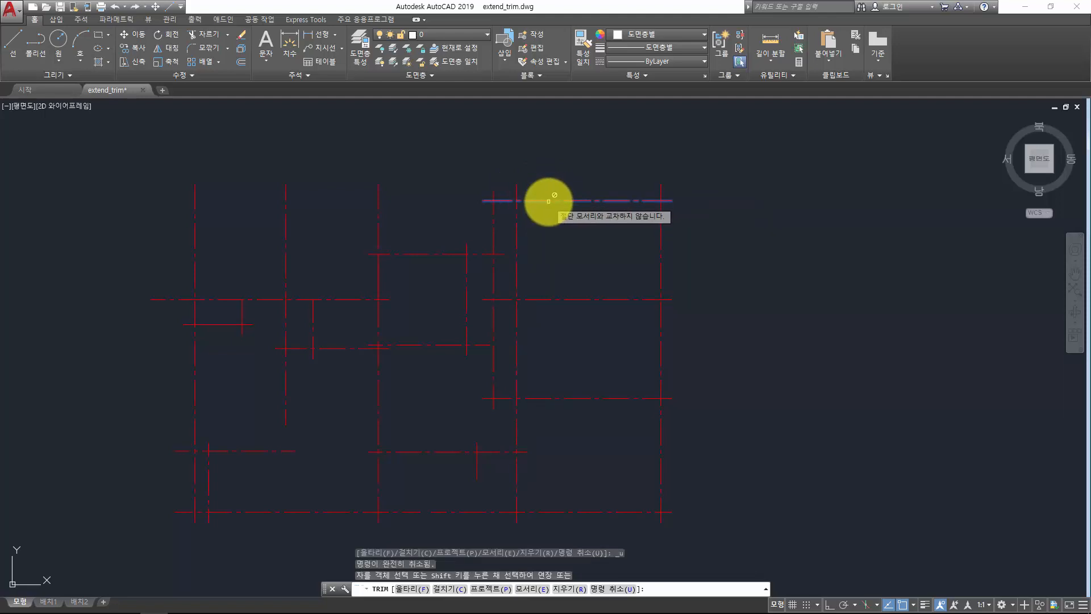
Try to trim the vertical line ends above the upper-right horizontal line with a crossing selection, and leave the Trim command
{"action": "left_click", "coordinate": [541, 200]}
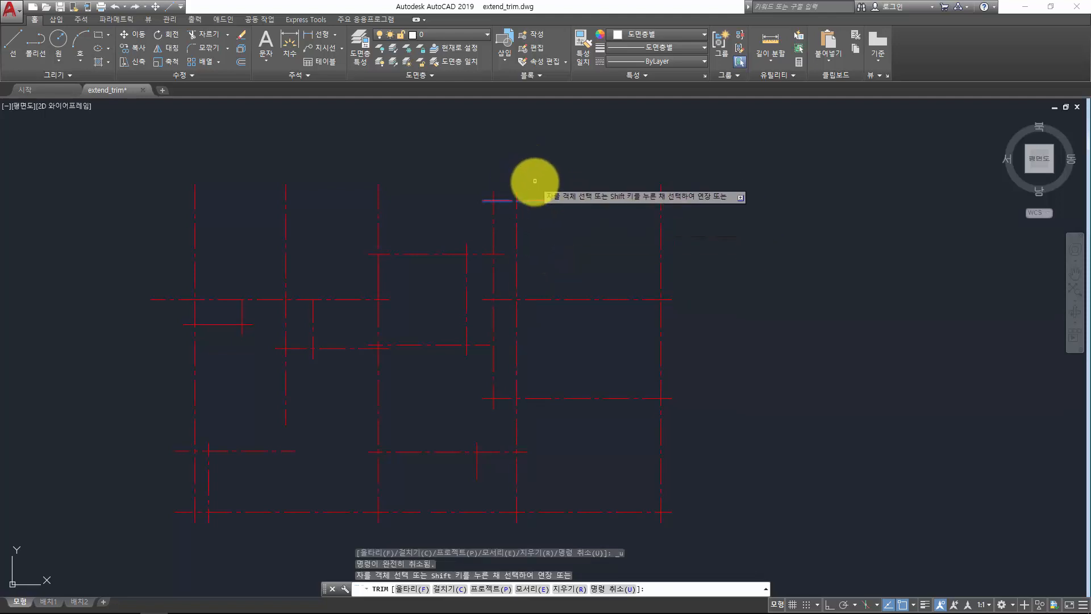
{"action": "left_click", "coordinate": [725, 140]}
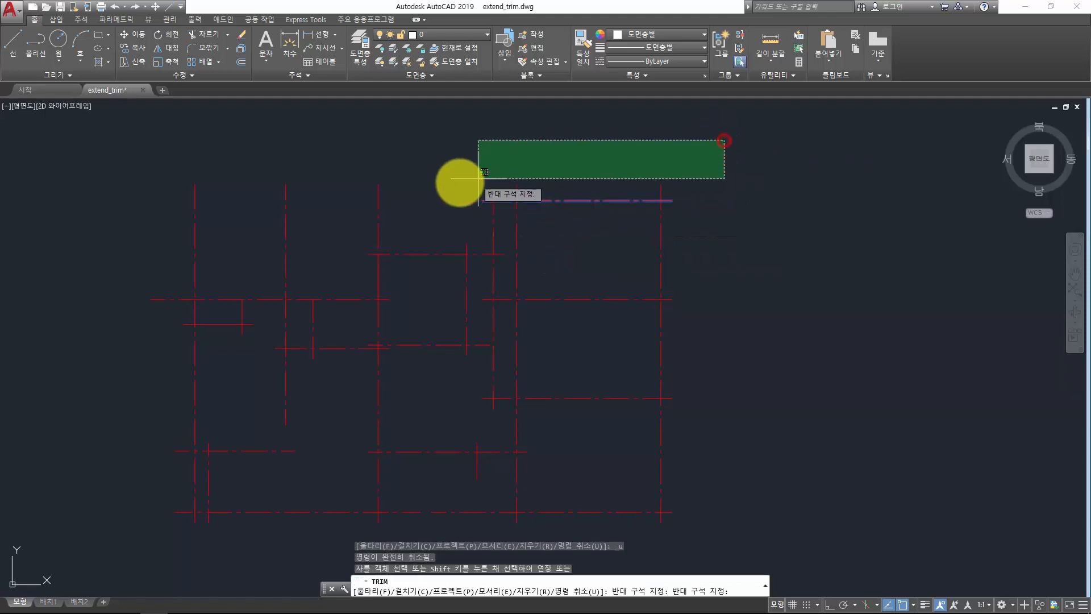
{"action": "left_click", "coordinate": [438, 194]}
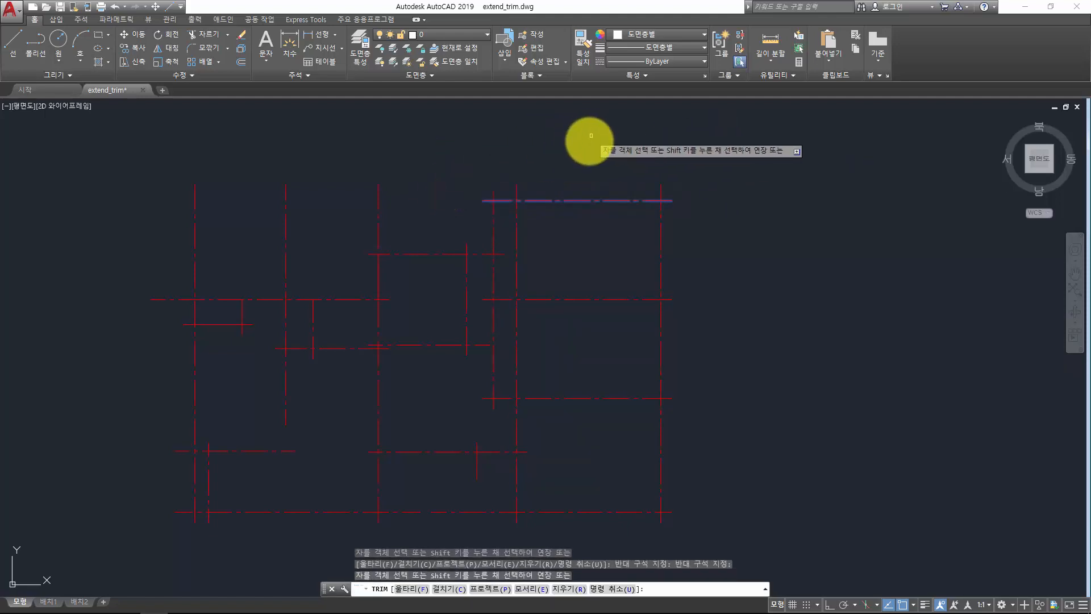
{"action": "key", "text": "Escape"}
Extend the right block's upper and middle horizontal lines to the long central vertical line as boundary, and undo the extension
{"action": "type", "text": "ex"}
{"action": "key", "text": "Return"}
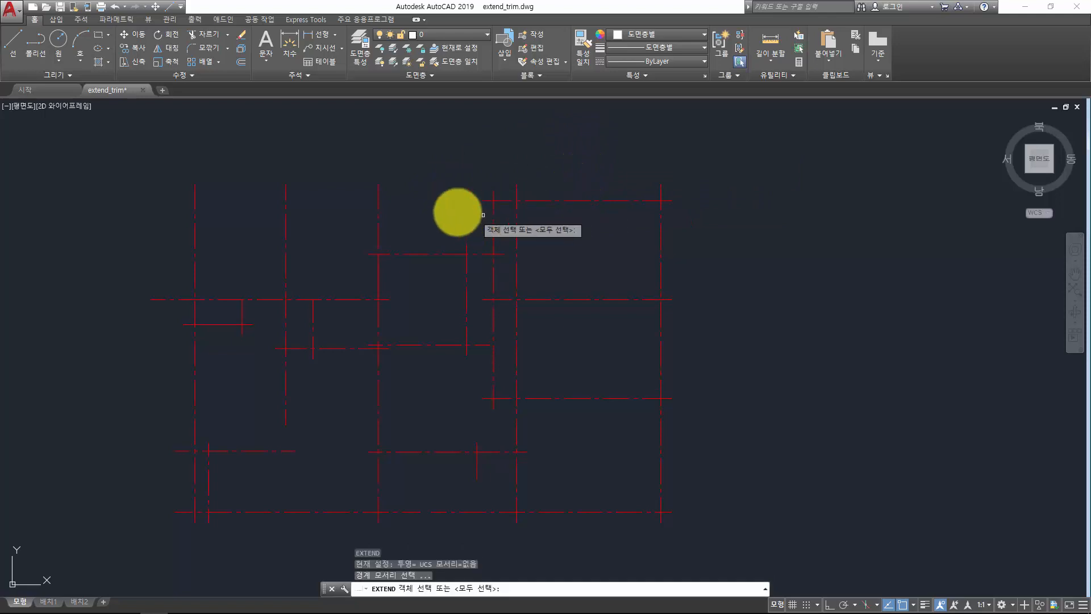
{"action": "left_click", "coordinate": [483, 215]}
{"action": "left_click", "coordinate": [362, 204]}
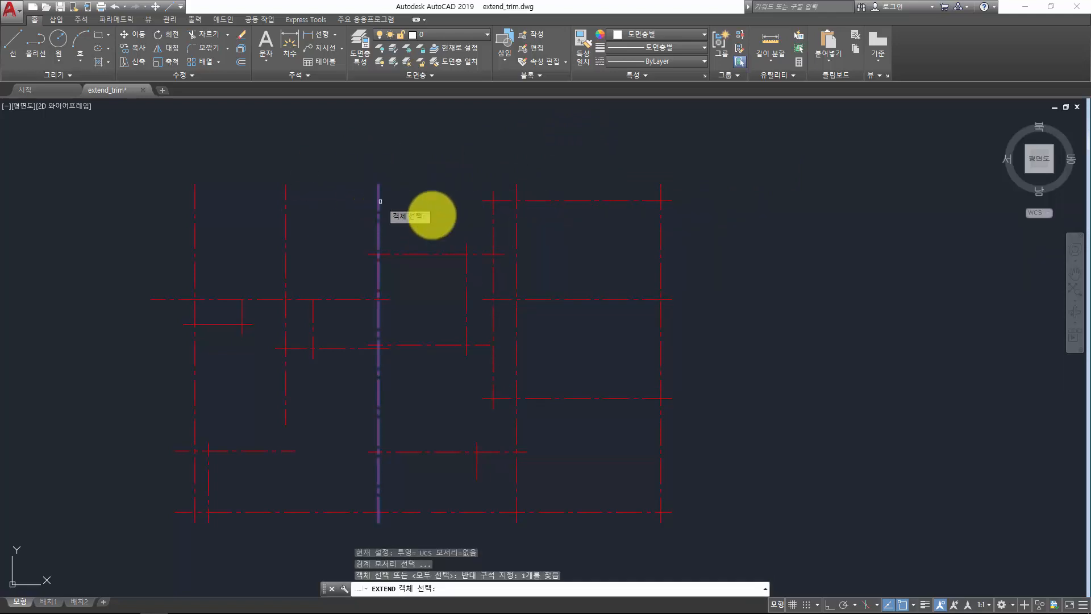
{"action": "key", "text": "Return"}
{"action": "left_click", "coordinate": [487, 200]}
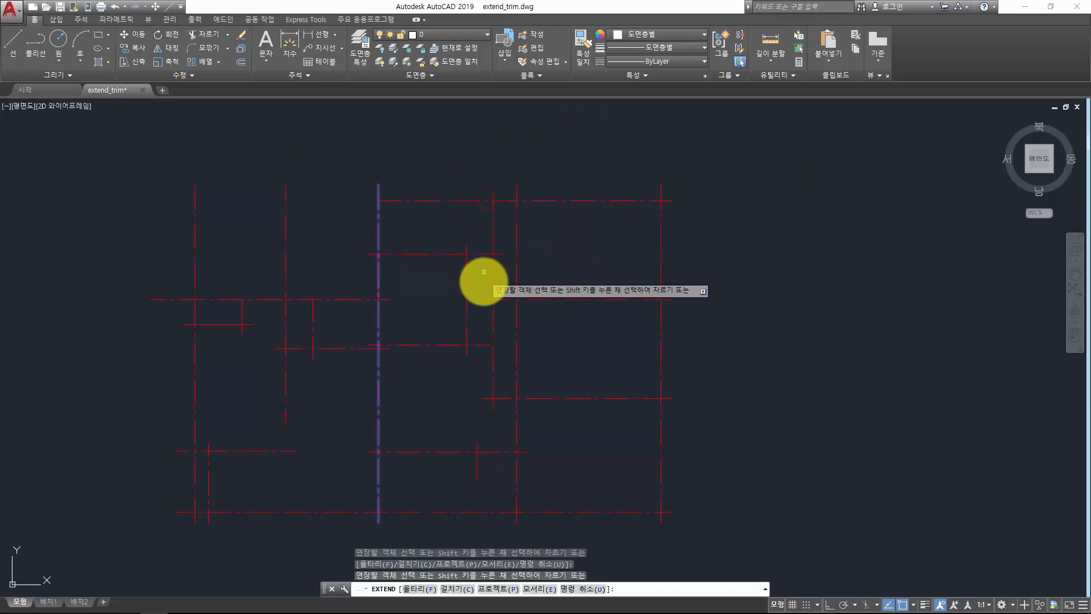
{"action": "left_click", "coordinate": [484, 299]}
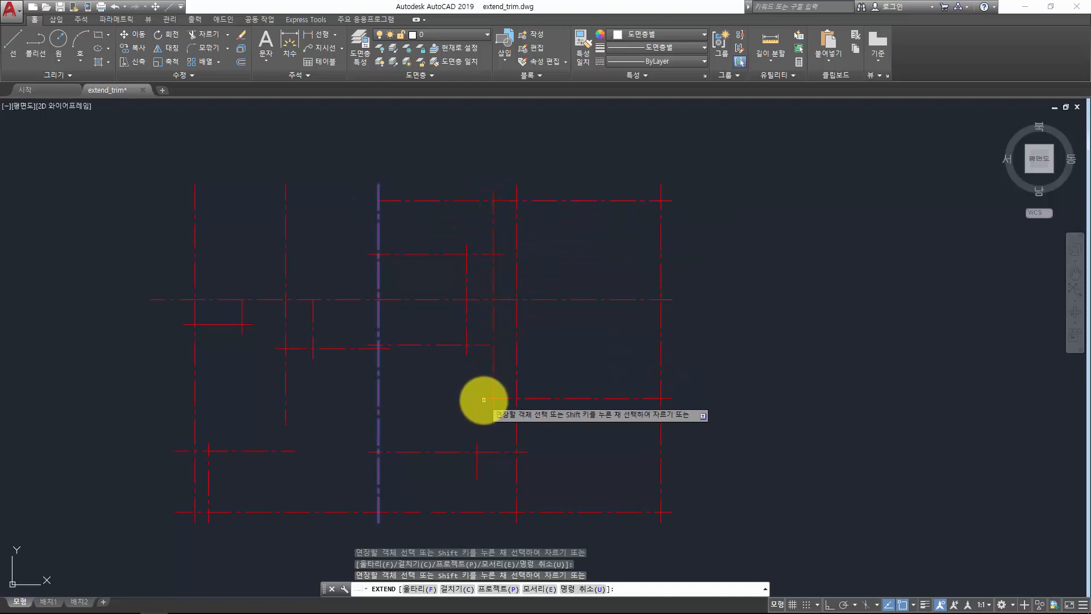
{"action": "key", "text": "Return"}
{"action": "key", "text": "ctrl+z"}
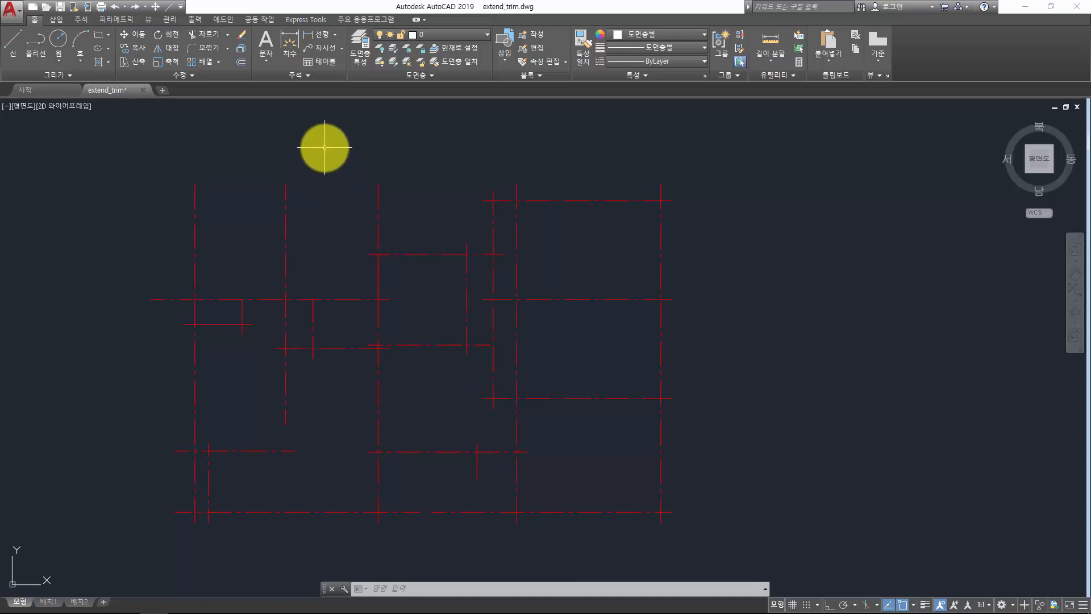
Trim the upper horizontal line and the short middle overhang to the right of the central vertical line, using that vertical as cutting edge
{"action": "left_click", "coordinate": [202, 35]}
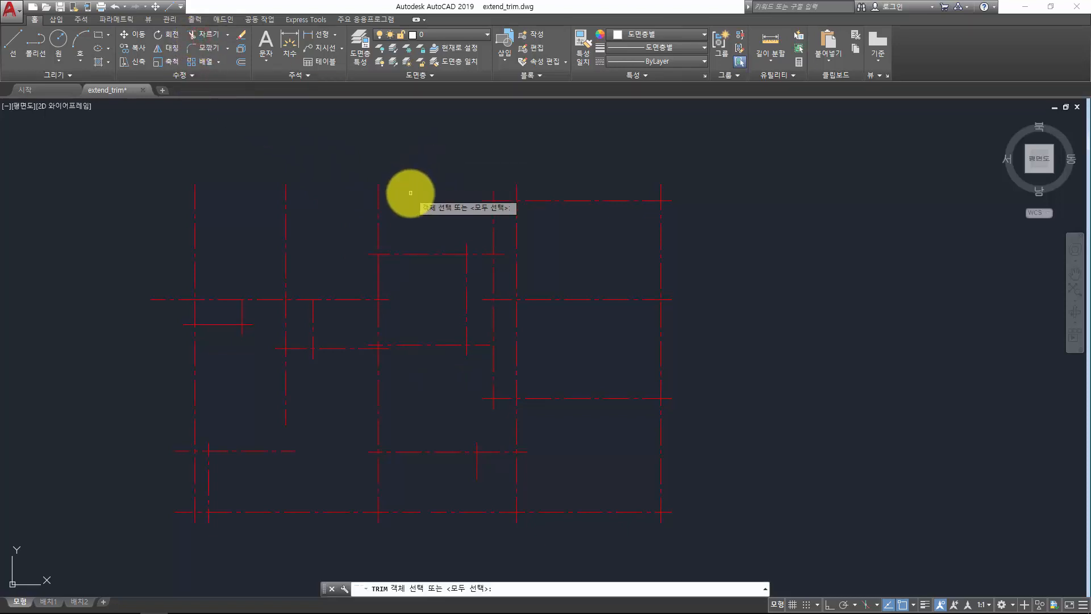
{"action": "left_click", "coordinate": [406, 224]}
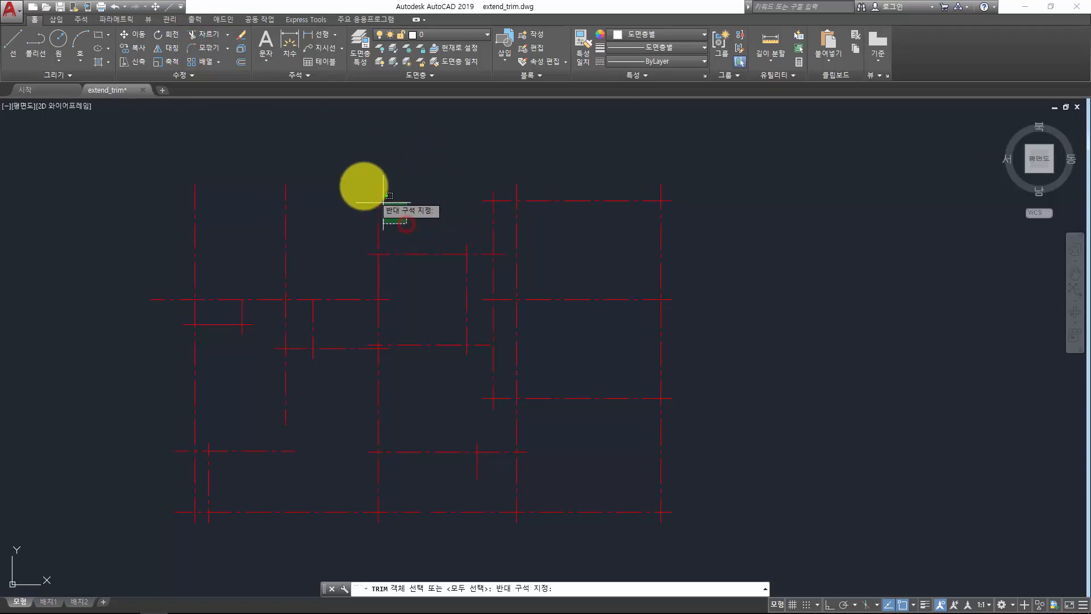
{"action": "left_click", "coordinate": [367, 179]}
{"action": "key", "text": "Return"}
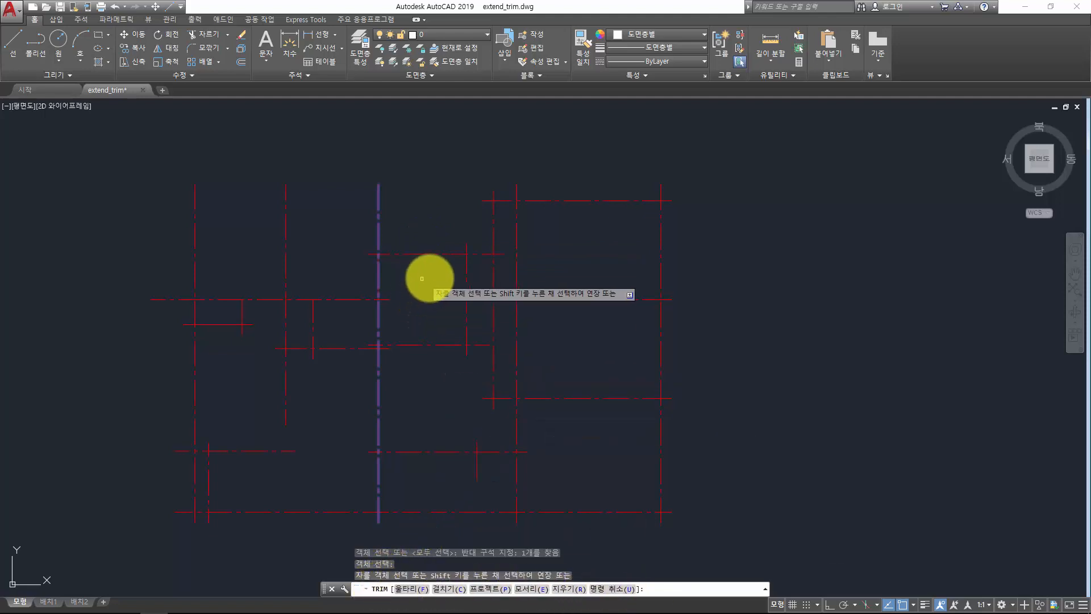
{"action": "left_click", "coordinate": [426, 246]}
{"action": "left_click", "coordinate": [414, 298]}
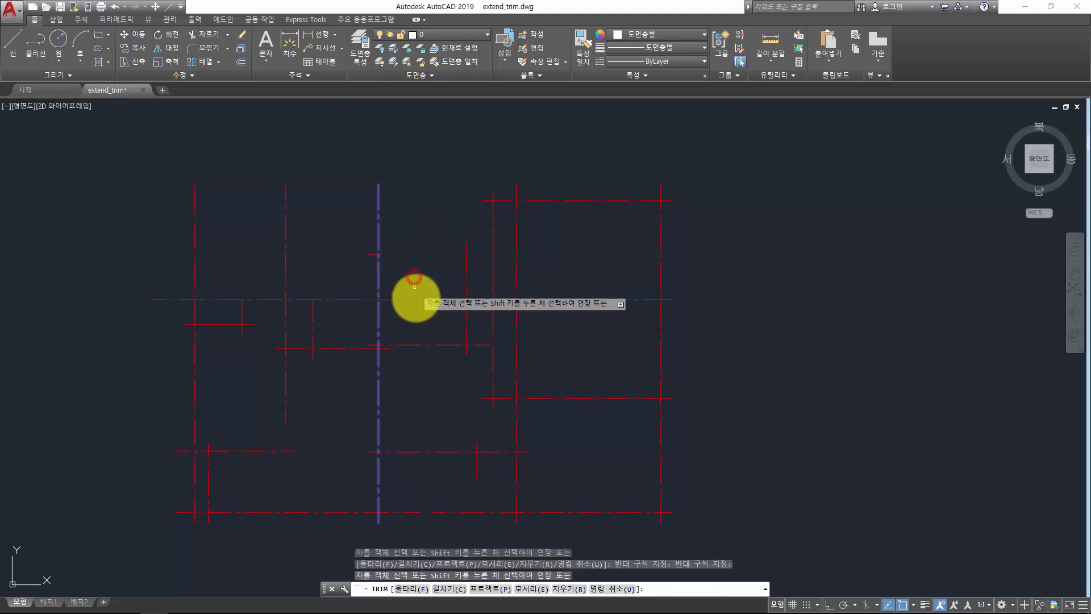
{"action": "left_click", "coordinate": [385, 301]}
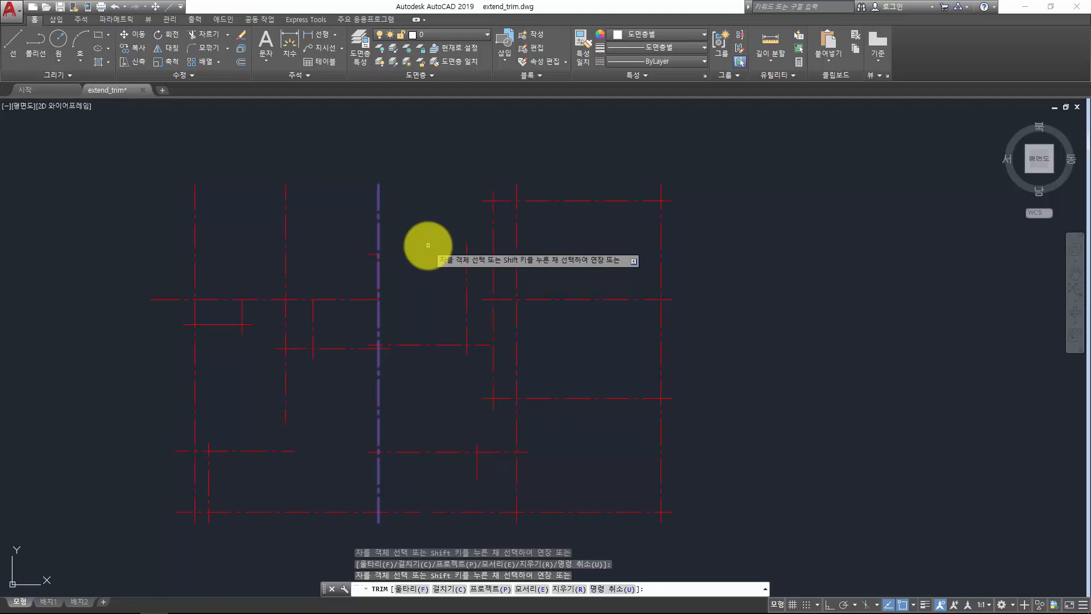
Extend the right block's upper and middle horizontals to the central vertical within the Trim command, and undo the whole trim operation
{"action": "left_click", "coordinate": [484, 200], "text": "shift"}
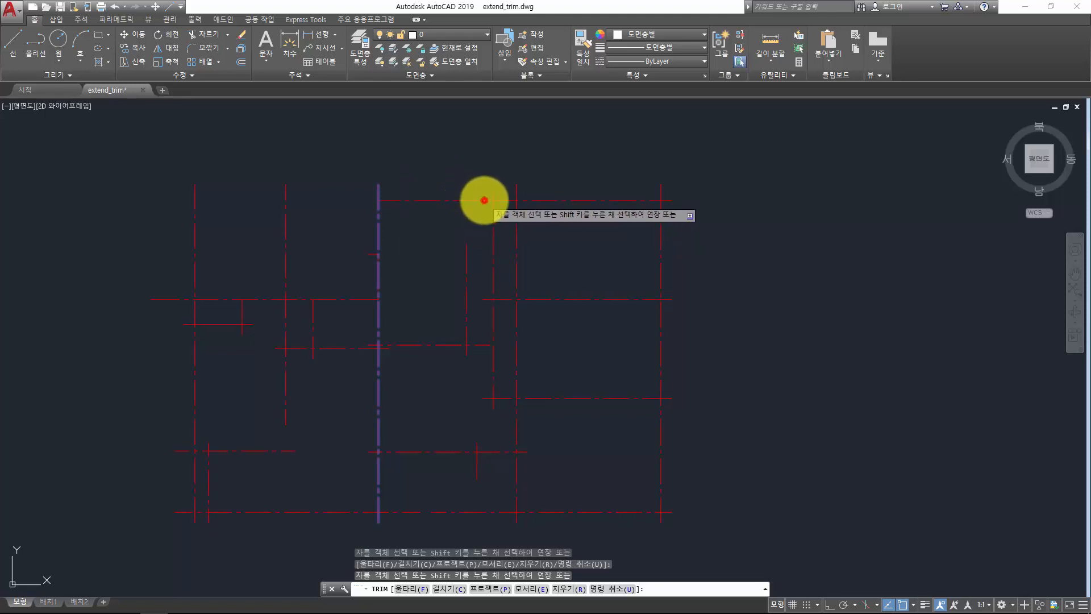
{"action": "left_click", "coordinate": [489, 299], "text": "shift"}
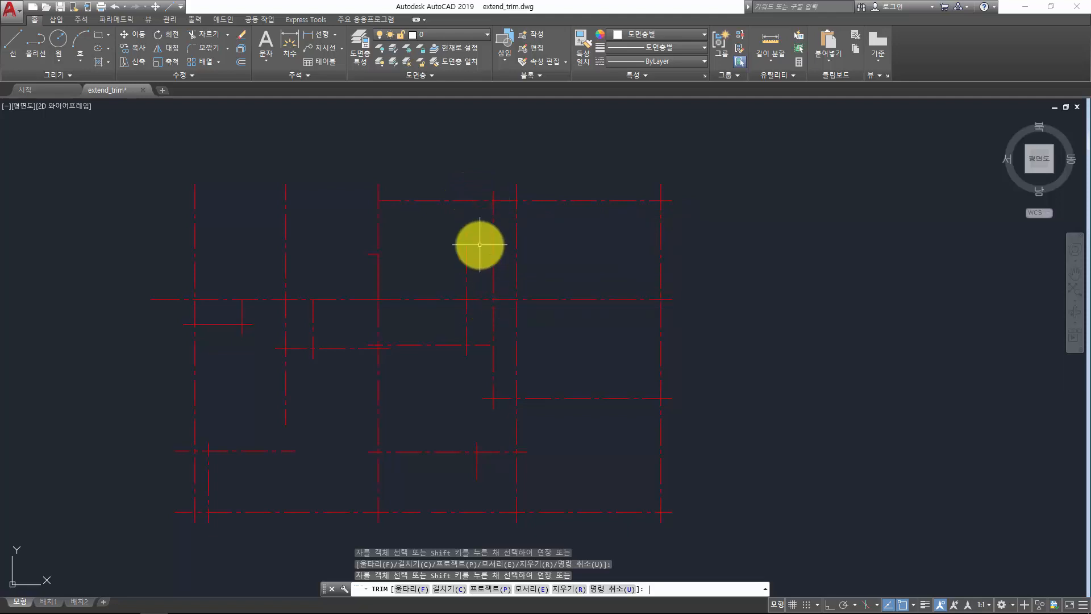
{"action": "key", "text": "ctrl+z"}
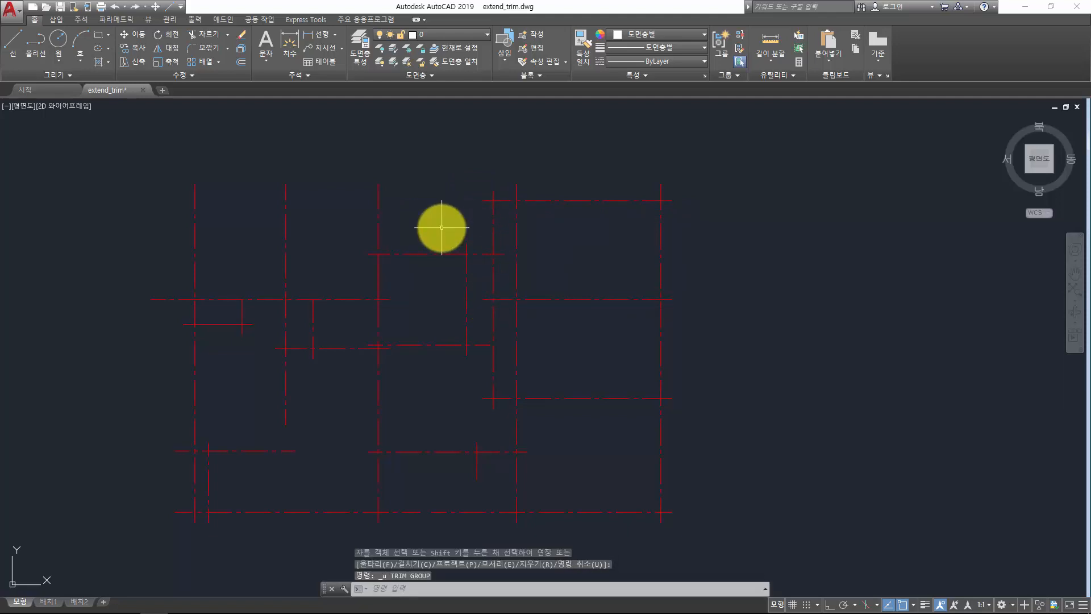
Trim the horizontal segments between the central vertical line and the next lines to its right, using all objects as cutting edges
{"action": "type", "text": "tr"}
{"action": "key", "text": "Return"}
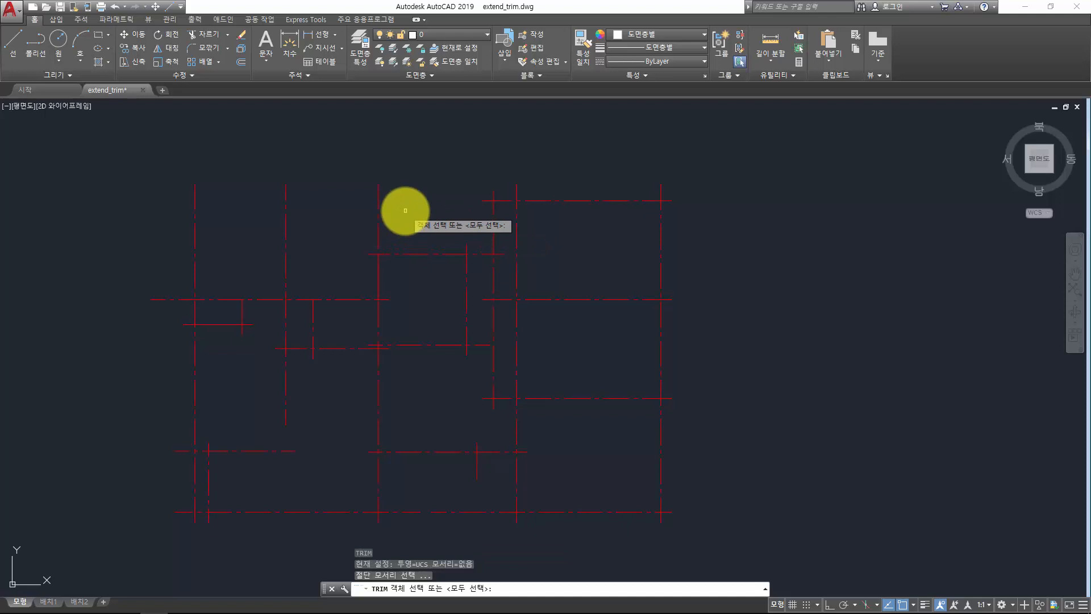
{"action": "key", "text": "Return"}
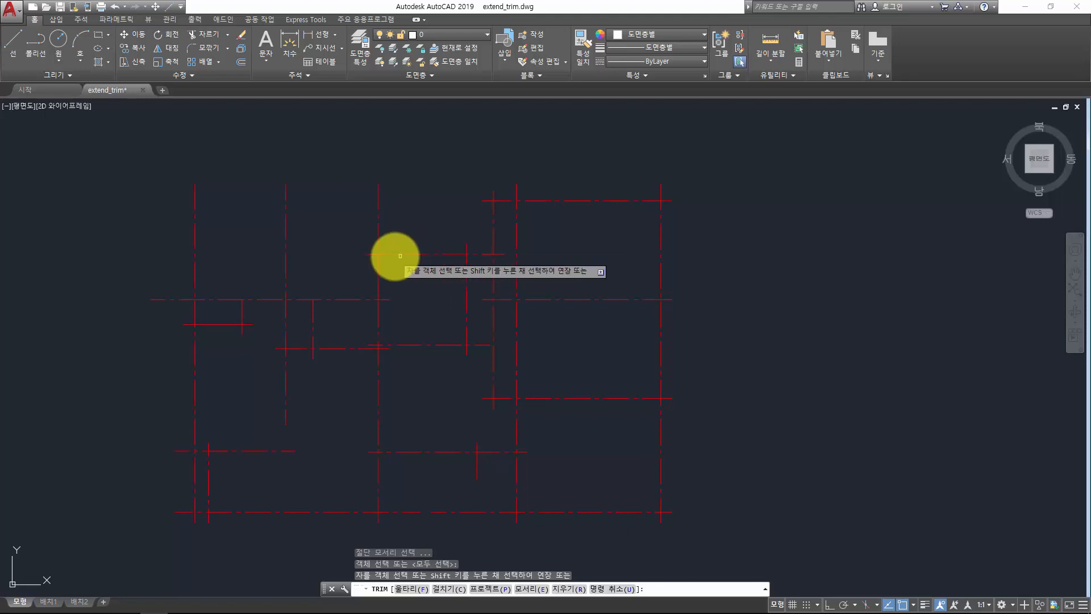
{"action": "left_click", "coordinate": [437, 231]}
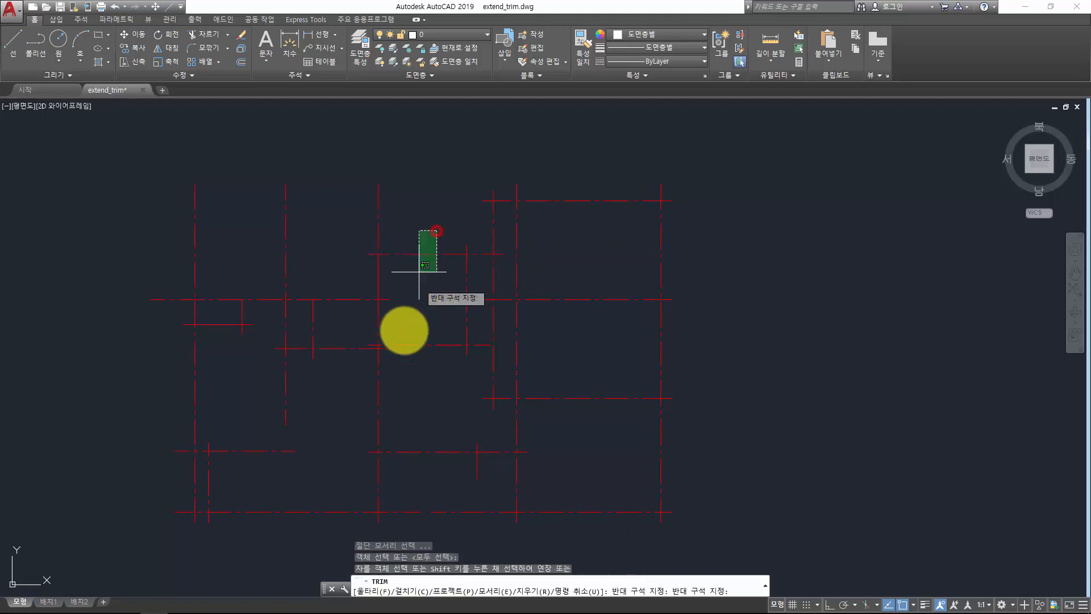
{"action": "left_click", "coordinate": [382, 378]}
{"action": "left_click", "coordinate": [425, 368]}
{"action": "left_click", "coordinate": [398, 455]}
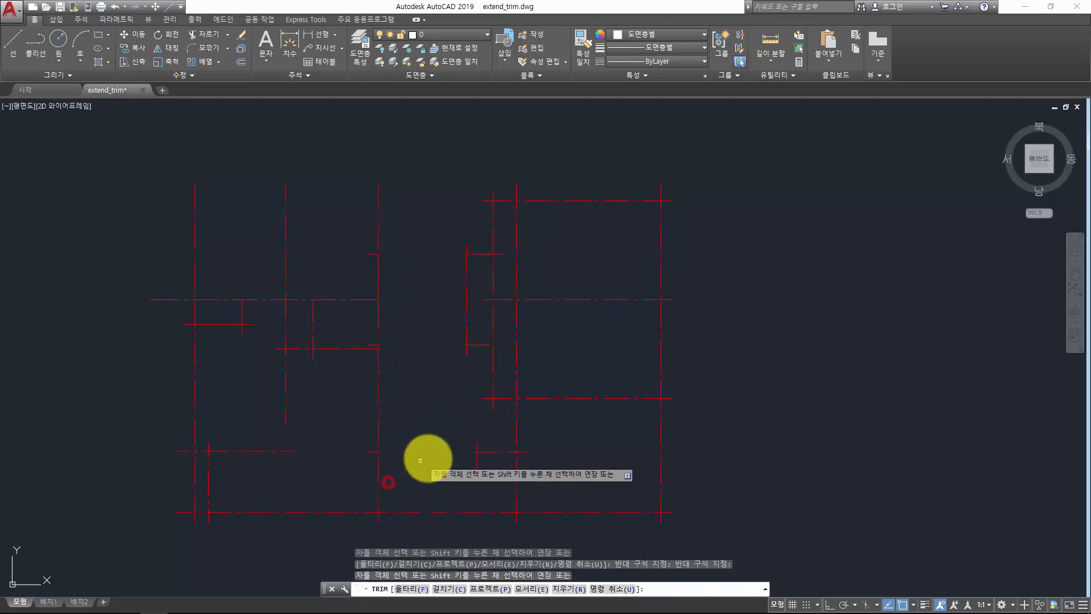
{"action": "left_click", "coordinate": [426, 455]}
{"action": "left_click", "coordinate": [403, 519]}
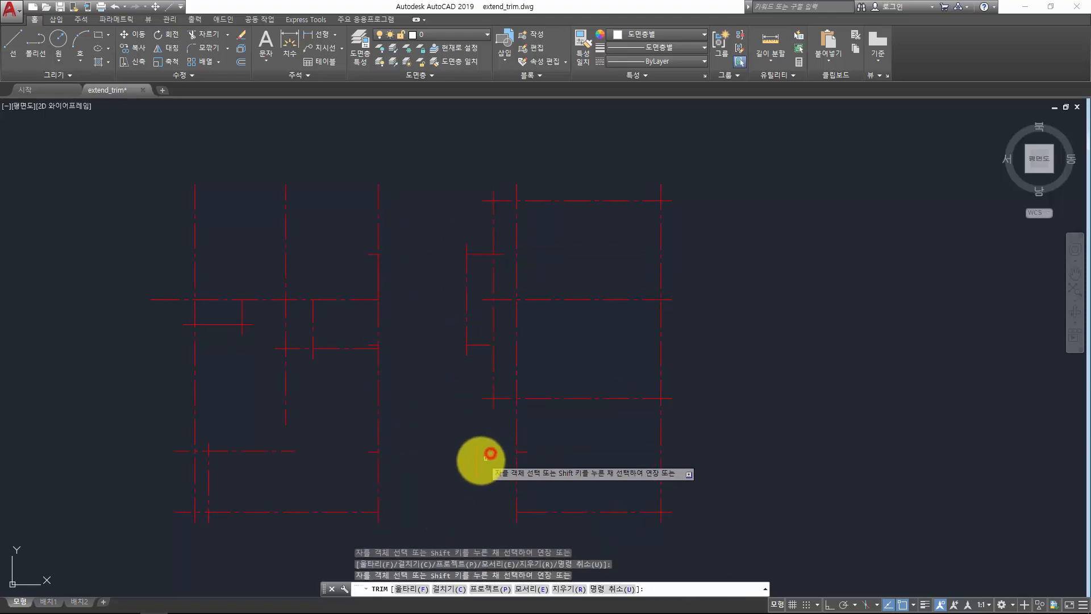
Trim the right block's lower horizontal overhang and the short vertical line's segment between the middle and lower horizontals
{"action": "left_click", "coordinate": [491, 403]}
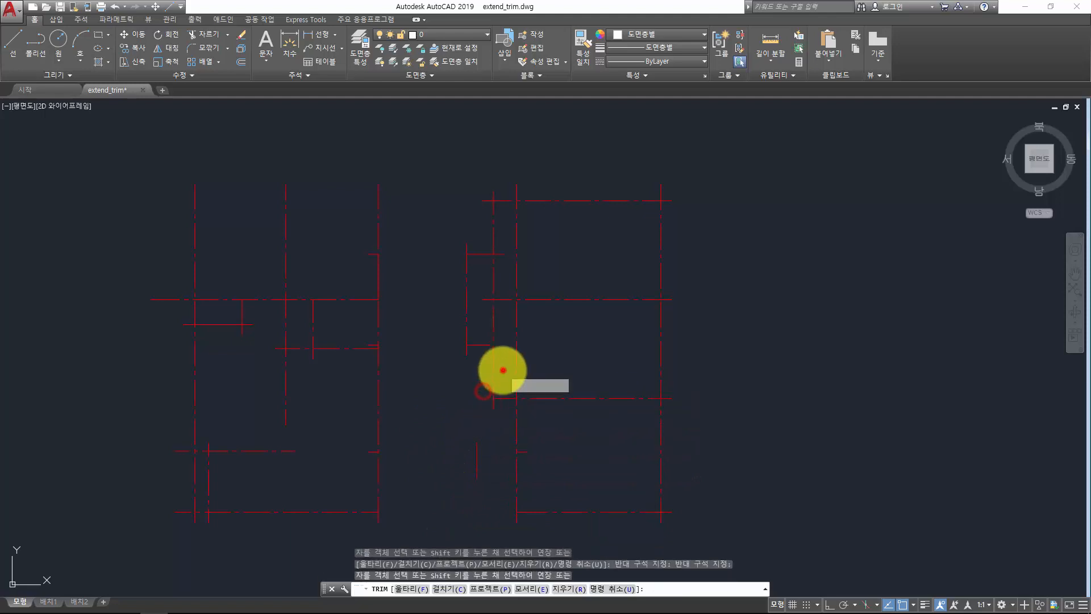
{"action": "left_click", "coordinate": [500, 370]}
{"action": "key", "text": "Return"}
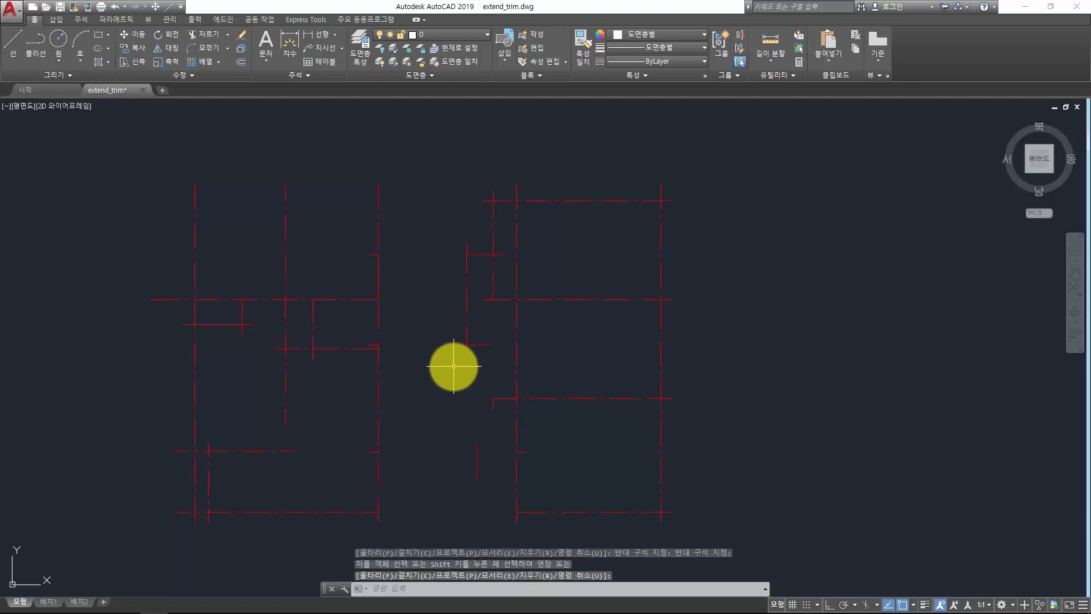
{"action": "type", "text": "ex"}
{"action": "key", "text": "Return"}
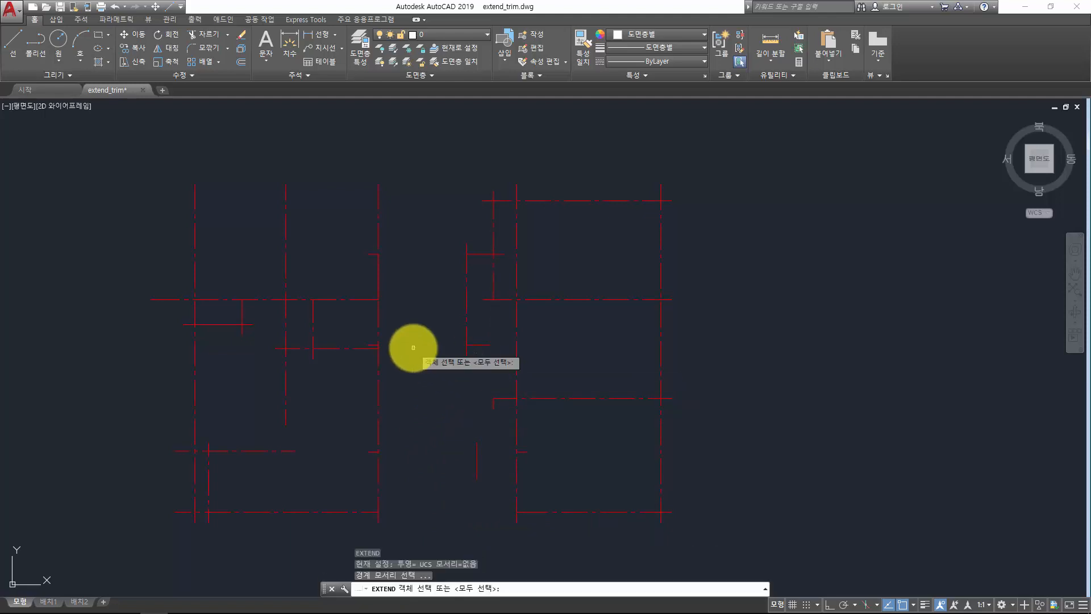
{"action": "key", "text": "Escape"}
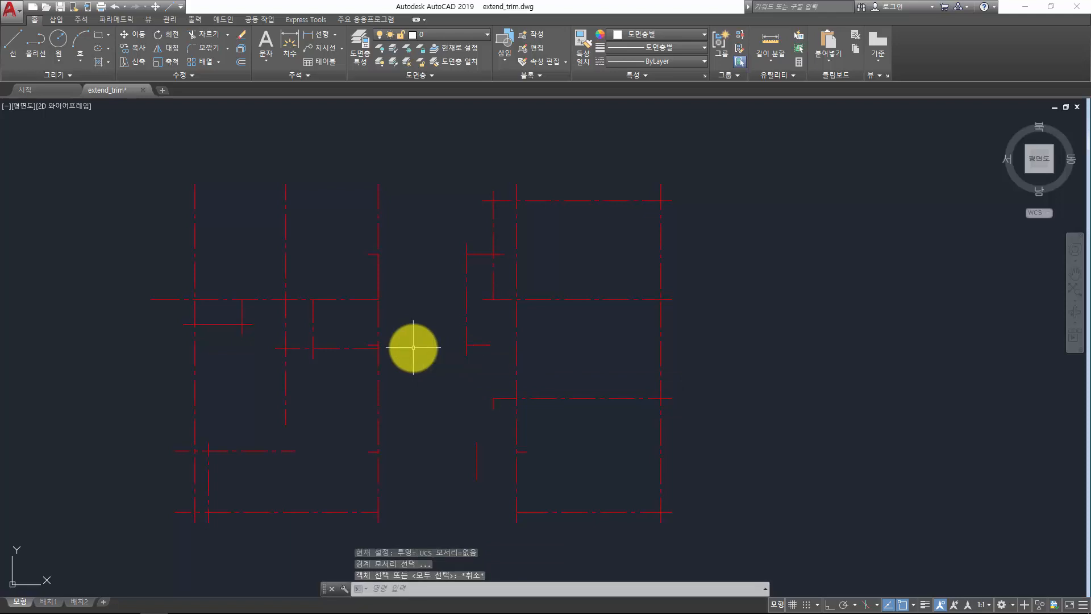
With all objects as edges in the Trim command, extend the three horizontal lines around the central bay to their neighbouring vertical lines
{"action": "type", "text": "tr"}
{"action": "key", "text": "Return"}
{"action": "key", "text": "Return"}
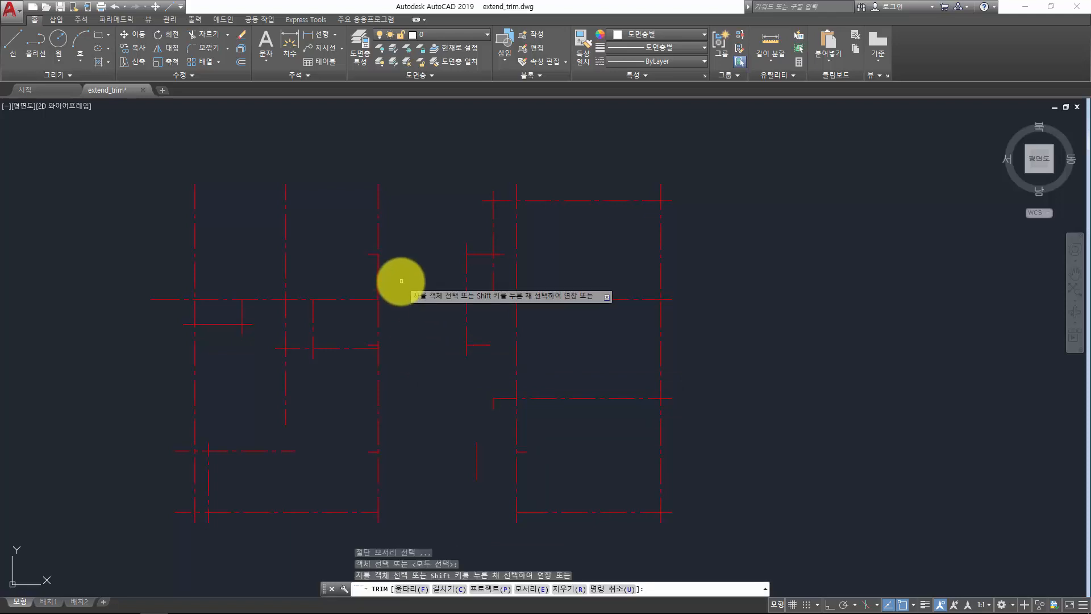
{"action": "left_click", "coordinate": [475, 255], "text": "shift"}
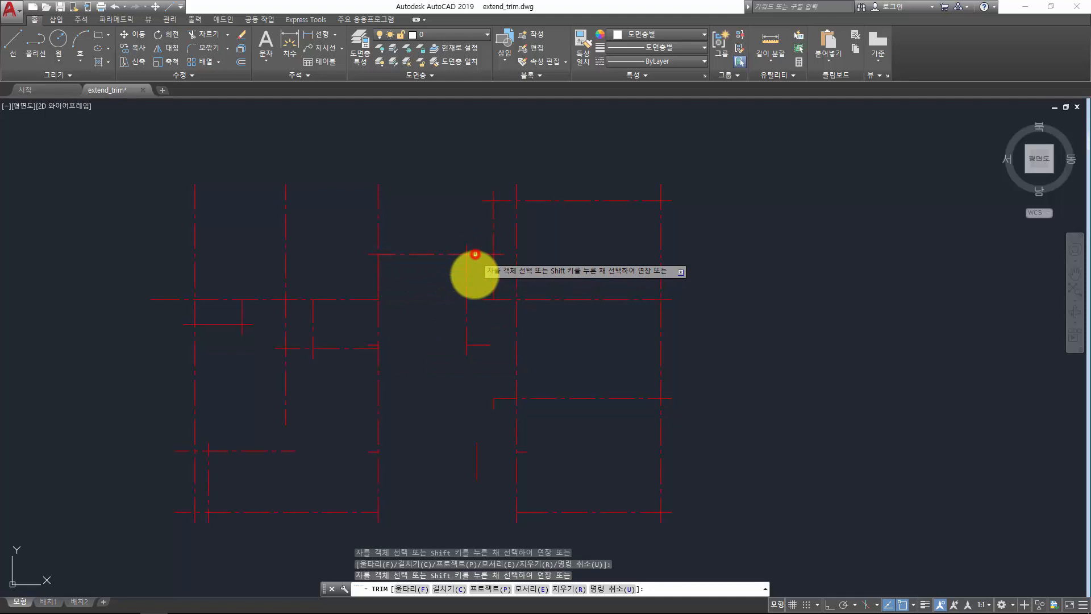
{"action": "left_click", "coordinate": [484, 301], "text": "shift"}
{"action": "left_click", "coordinate": [486, 326], "text": "shift"}
{"action": "left_click", "coordinate": [476, 369]}
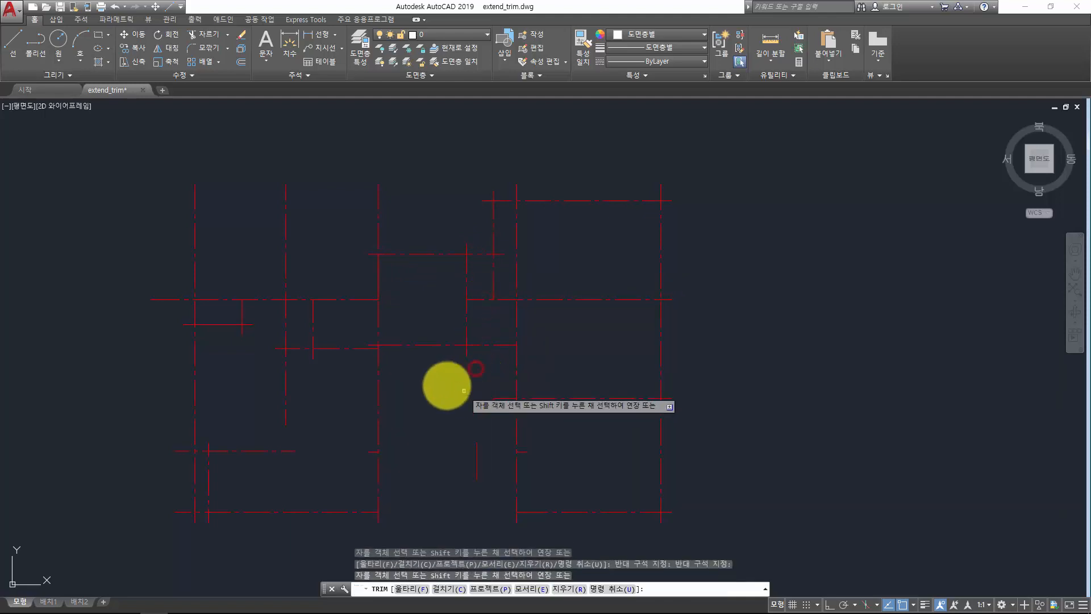
Alternately trim and extend the central bay's lower horizontal between its left and right verticals within the Trim command
{"action": "left_click", "coordinate": [439, 364]}
{"action": "left_click", "coordinate": [429, 322]}
{"action": "left_click", "coordinate": [490, 329]}
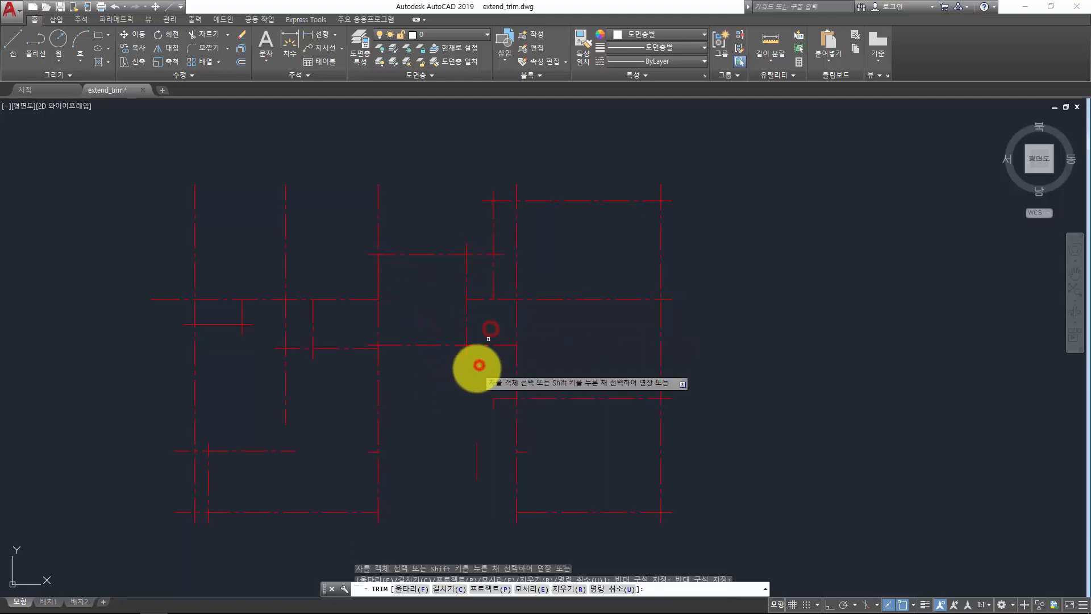
{"action": "left_click", "coordinate": [436, 335]}
{"action": "left_click", "coordinate": [491, 335]}
{"action": "left_click", "coordinate": [477, 368]}
{"action": "left_click", "coordinate": [437, 376]}
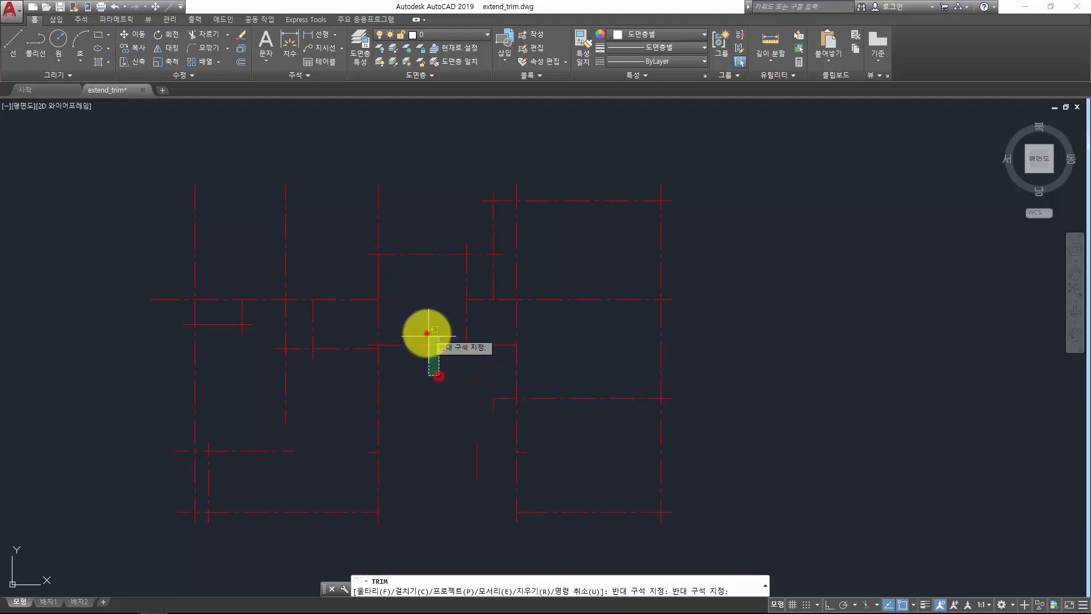
{"action": "left_click", "coordinate": [427, 333]}
{"action": "left_click", "coordinate": [480, 332]}
{"action": "left_click", "coordinate": [469, 365]}
{"action": "left_click", "coordinate": [448, 370]}
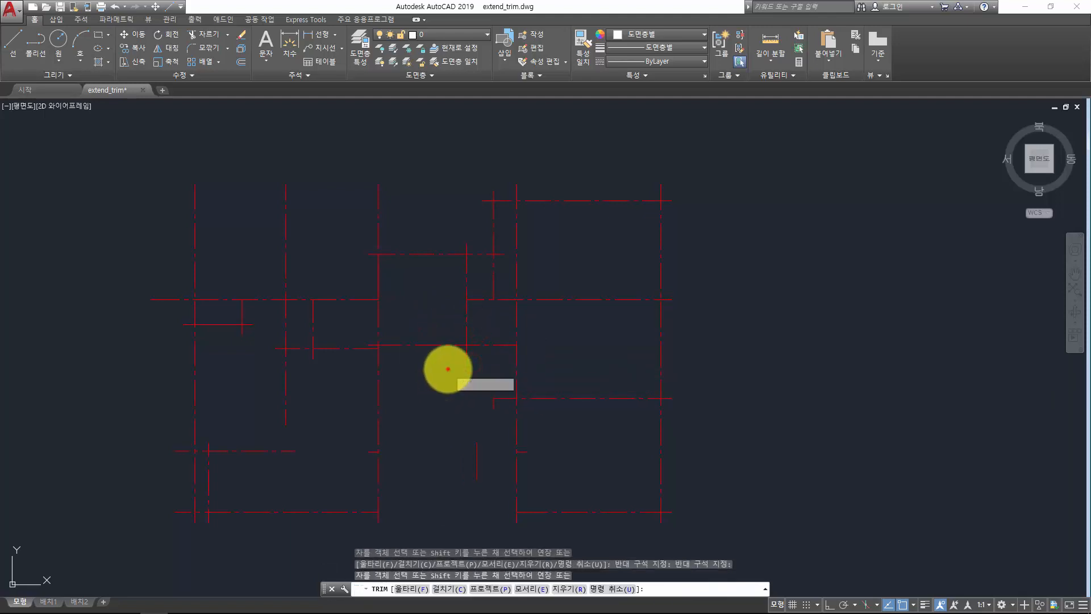
{"action": "left_click", "coordinate": [419, 312]}
{"action": "key", "text": "Escape"}
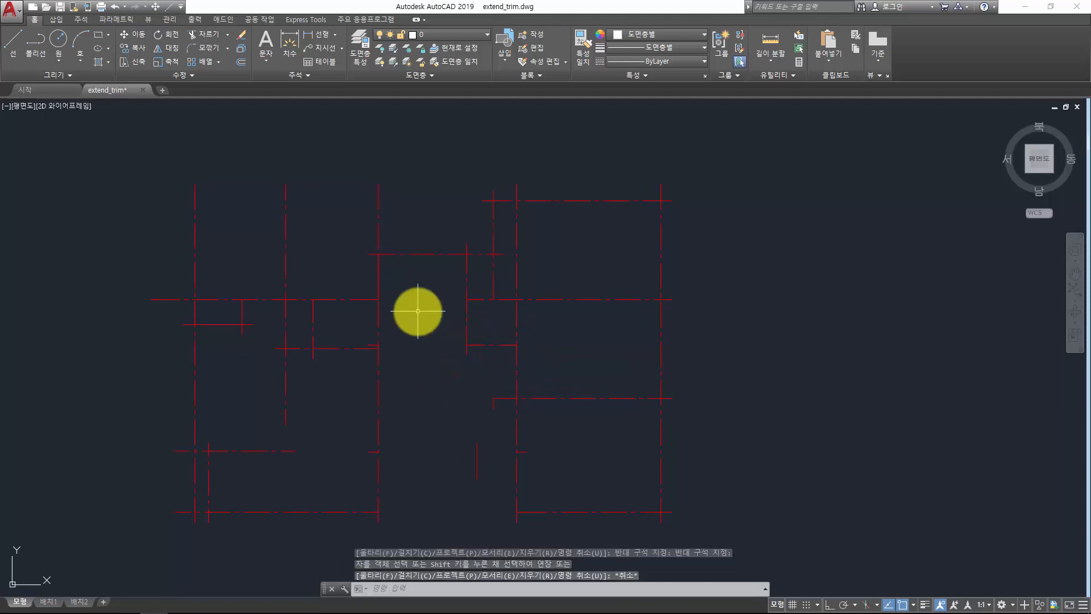
Undo all the preceding trim and extend operations on the grid
{"action": "key", "text": "ctrl+z"}
{"action": "key", "text": "ctrl+z"}
{"action": "key", "text": "ctrl+z"}
{"action": "key", "text": "ctrl+z"}
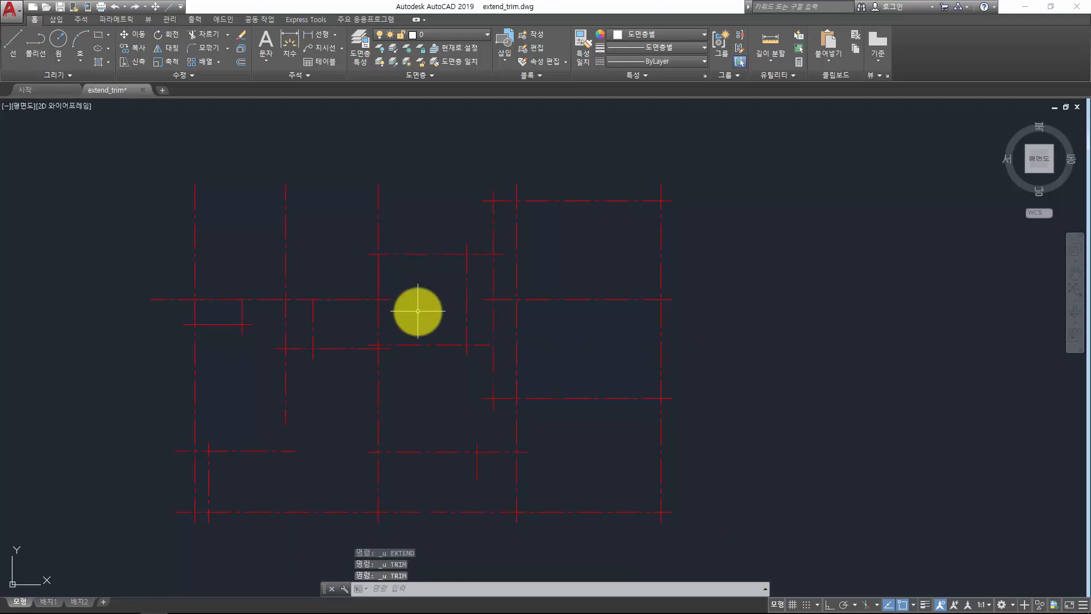
In the Extend command with all objects as boundaries, trim the central bay's upper horizontal between its two verticals and extend it back
{"action": "type", "text": "e"}
{"action": "key", "text": "Return"}
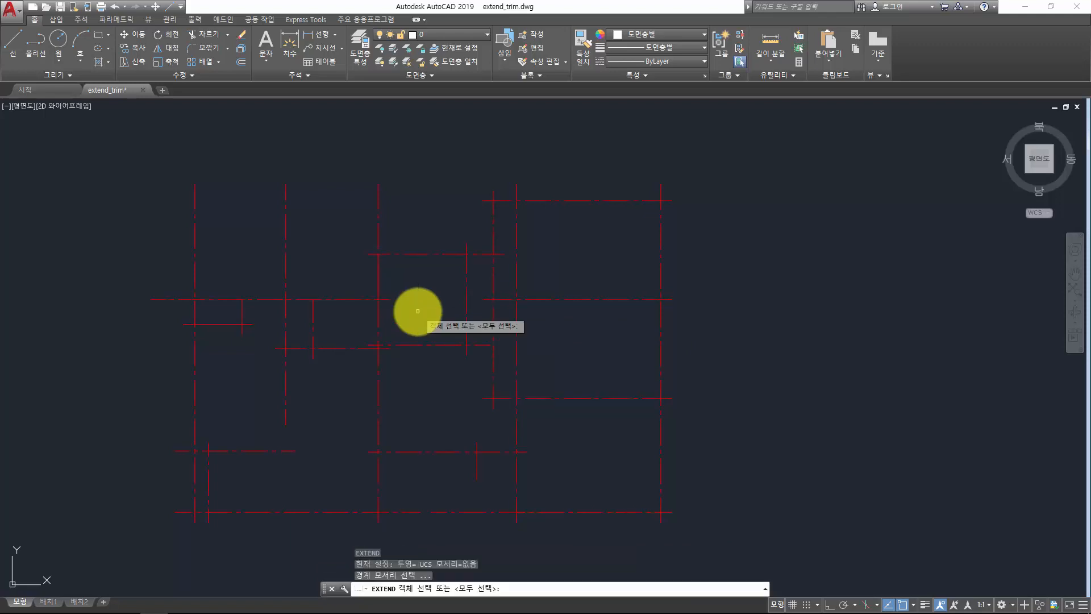
{"action": "key", "text": "Return"}
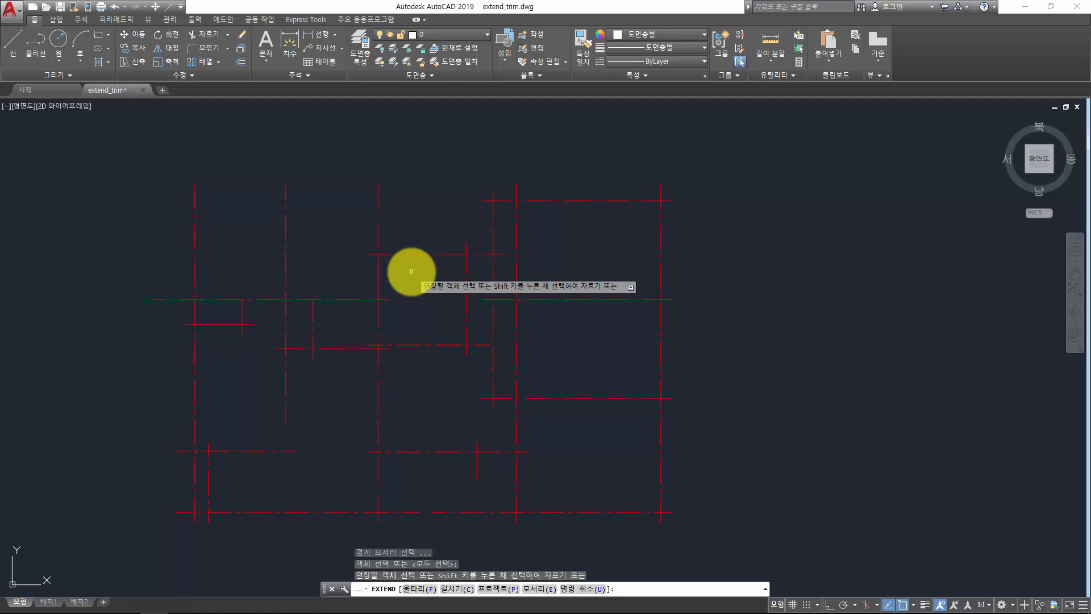
{"action": "left_click", "coordinate": [427, 273]}
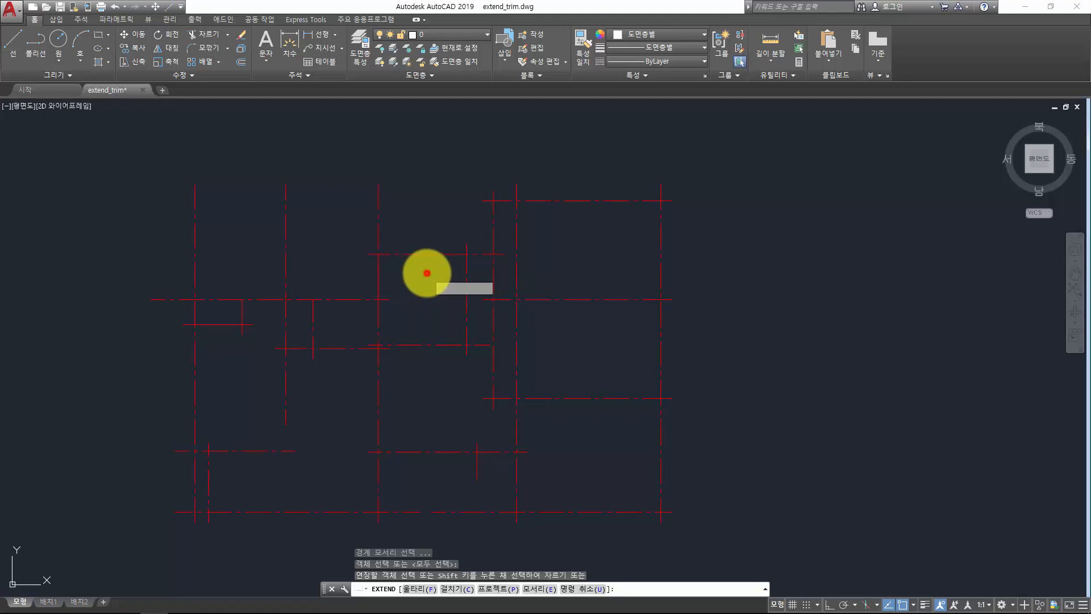
{"action": "left_click", "coordinate": [403, 221]}
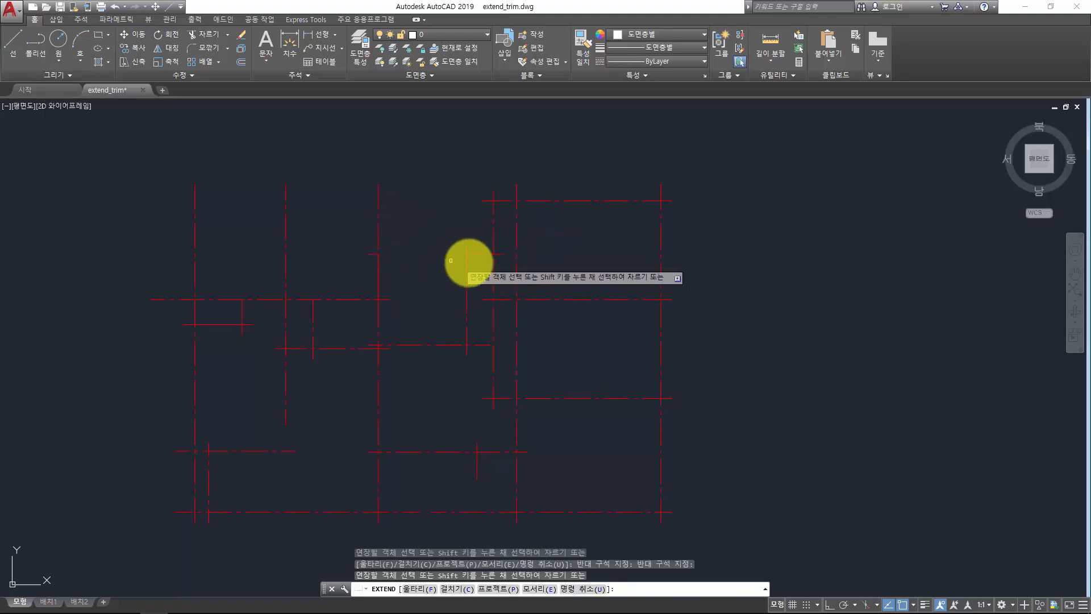
{"action": "left_click", "coordinate": [473, 254]}
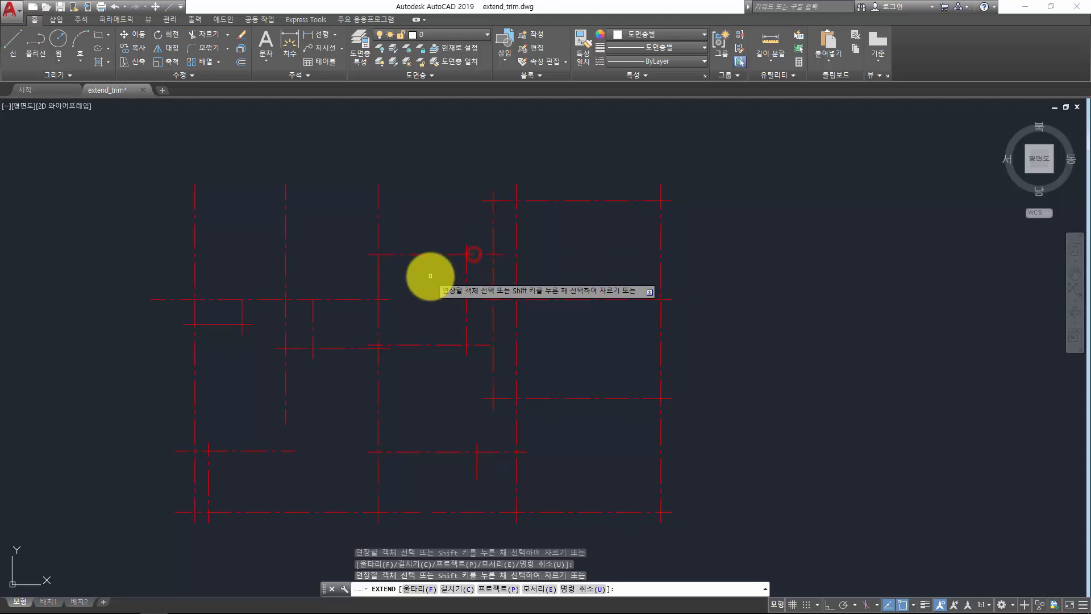
Extend the right block's top horizontal to the central bay's left vertical, and undo the whole Extend operation
{"action": "left_click", "coordinate": [467, 270]}
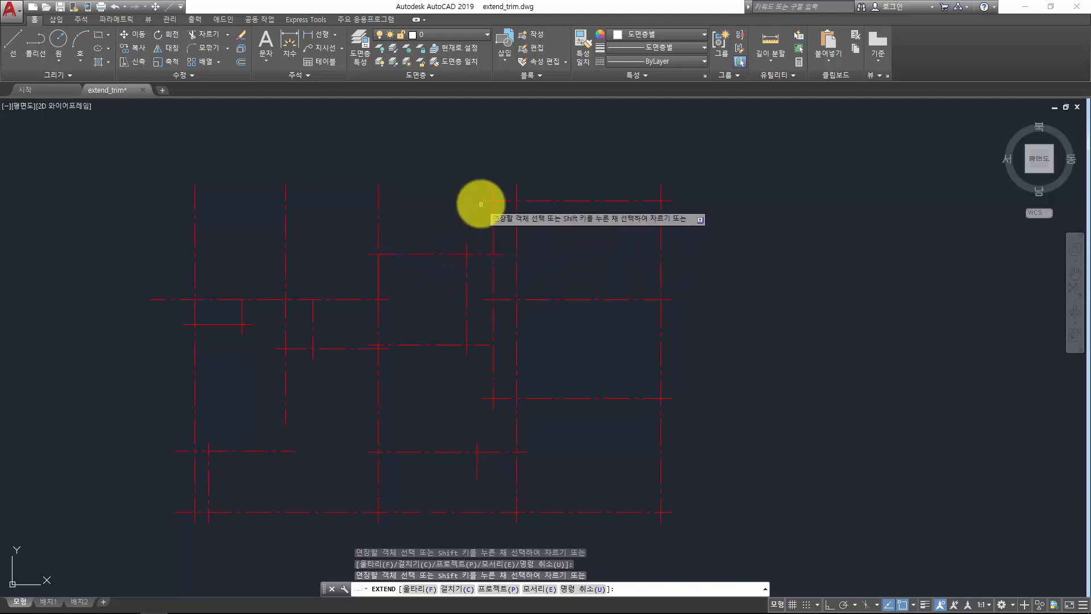
{"action": "left_click", "coordinate": [500, 201]}
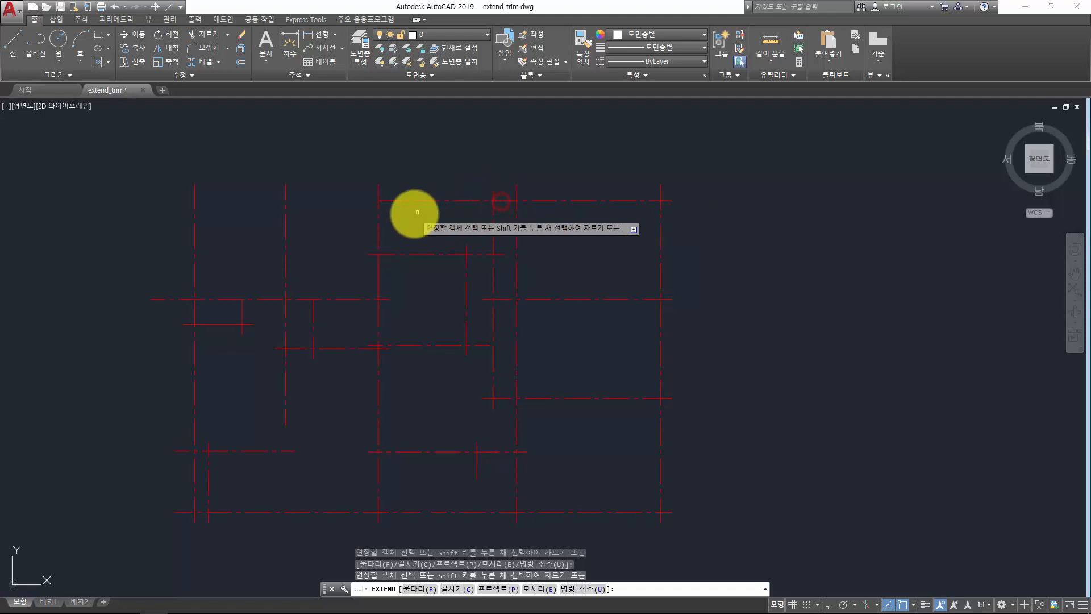
{"action": "key", "text": "ctrl+z"}
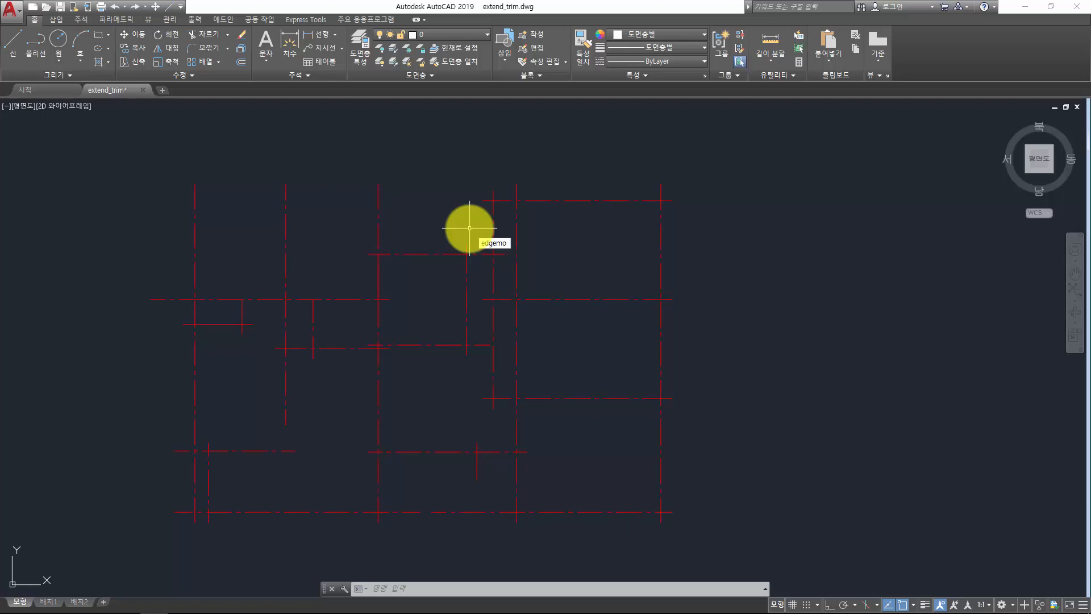
Set the EDGEMODE system variable to 0
{"action": "type", "text": "de"}
{"action": "key", "text": "Return"}
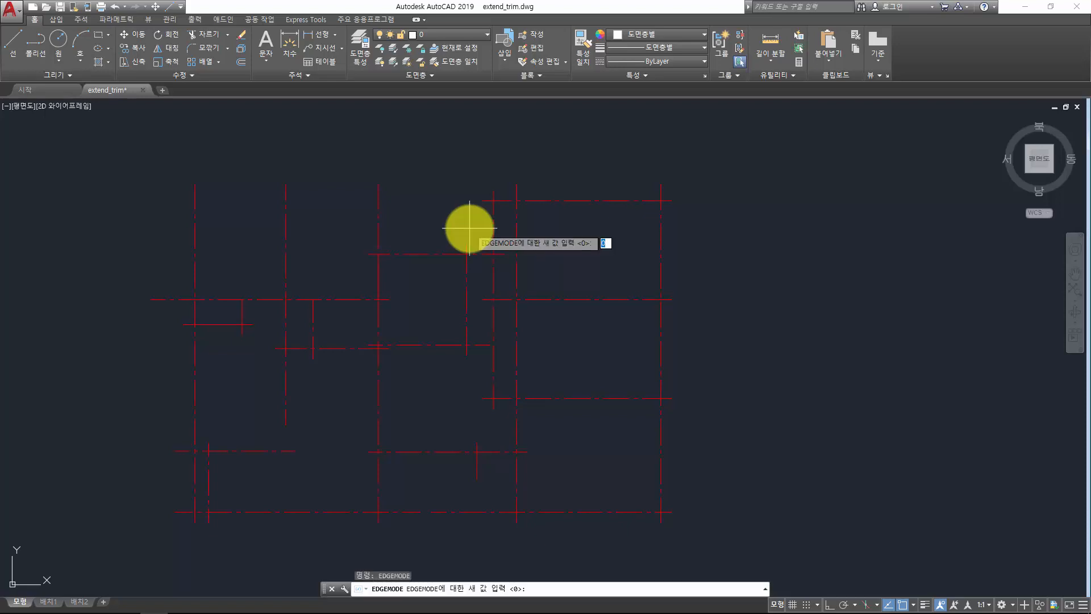
{"action": "key", "text": "Return"}
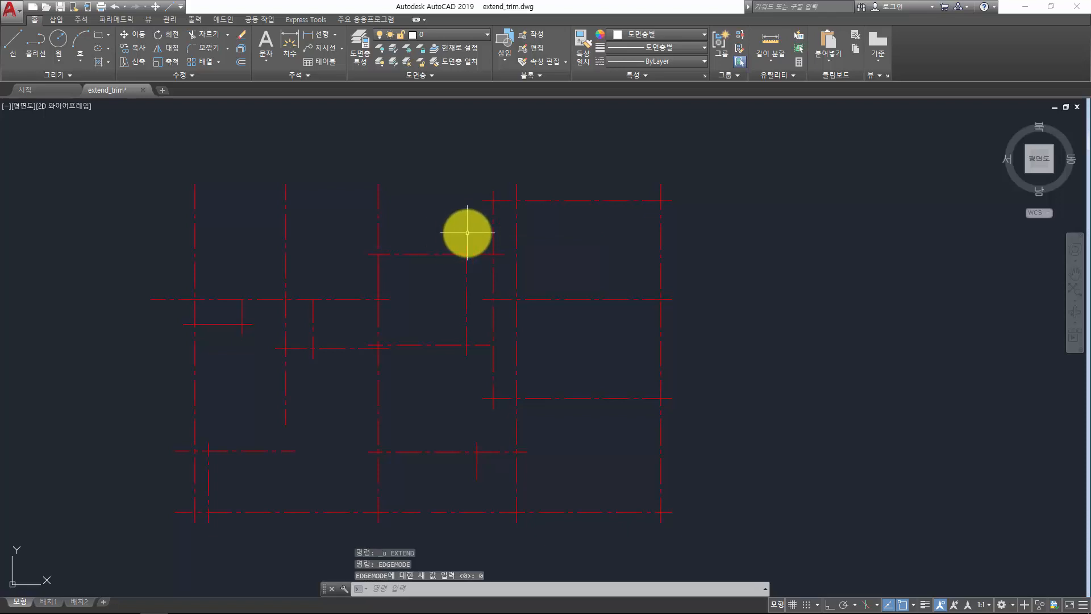
{"action": "type", "text": "e"}
{"action": "key", "text": "Escape"}
{"action": "key", "text": "Escape"}
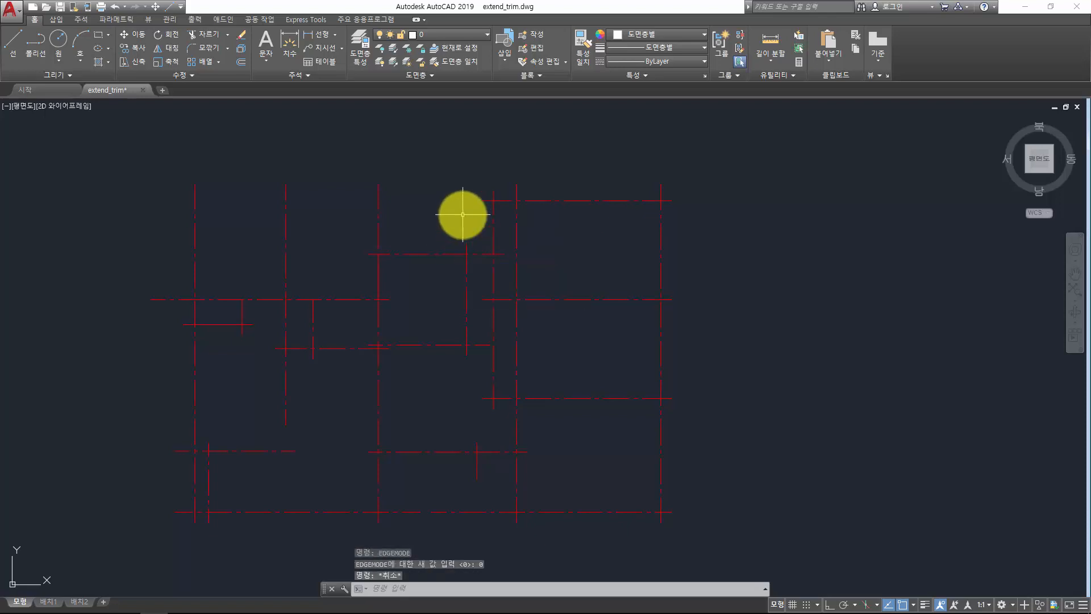
Try to extend the central bay's right vertical upward, using only the right block's top horizontal as the boundary edge
{"action": "type", "text": "eex"}
{"action": "key", "text": "Return"}
{"action": "left_click", "coordinate": [575, 222]}
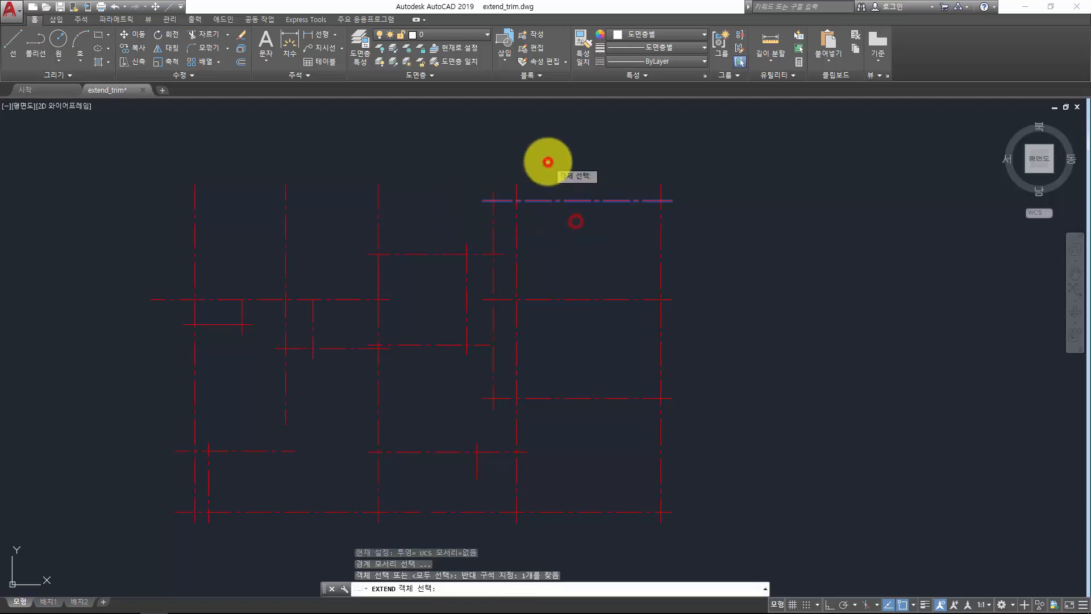
{"action": "left_click", "coordinate": [543, 163]}
{"action": "key", "text": "Return"}
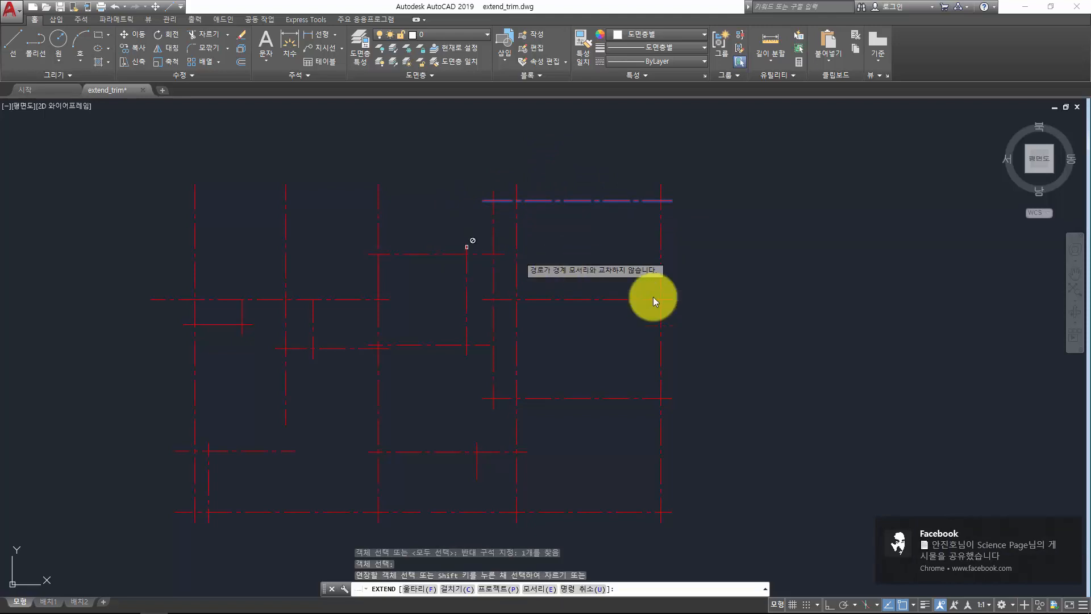
{"action": "left_click", "coordinate": [1073, 524]}
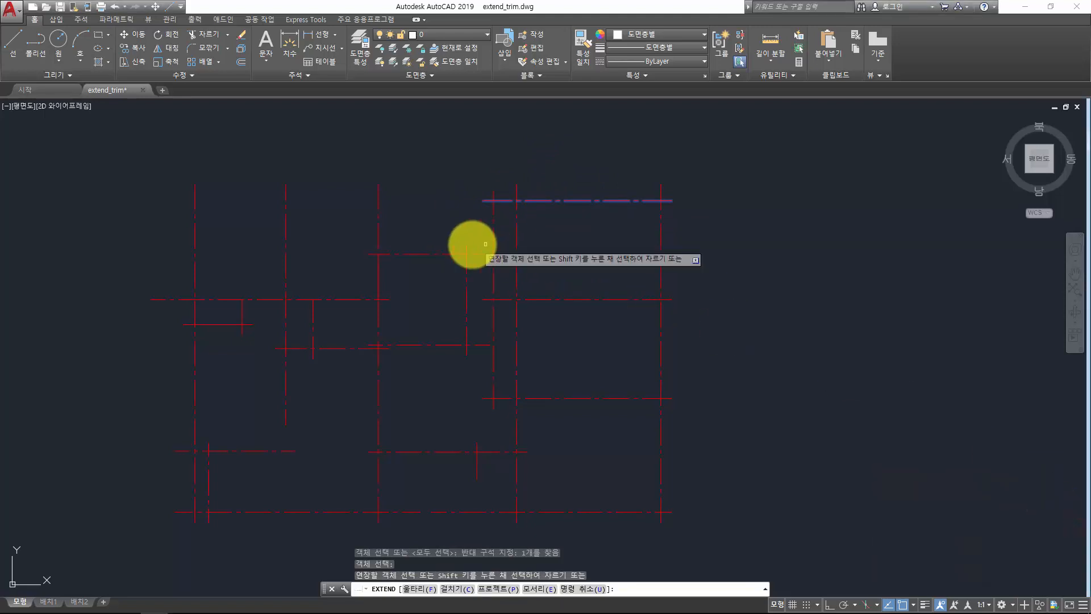
{"action": "left_click", "coordinate": [468, 234]}
{"action": "left_click", "coordinate": [466, 249]}
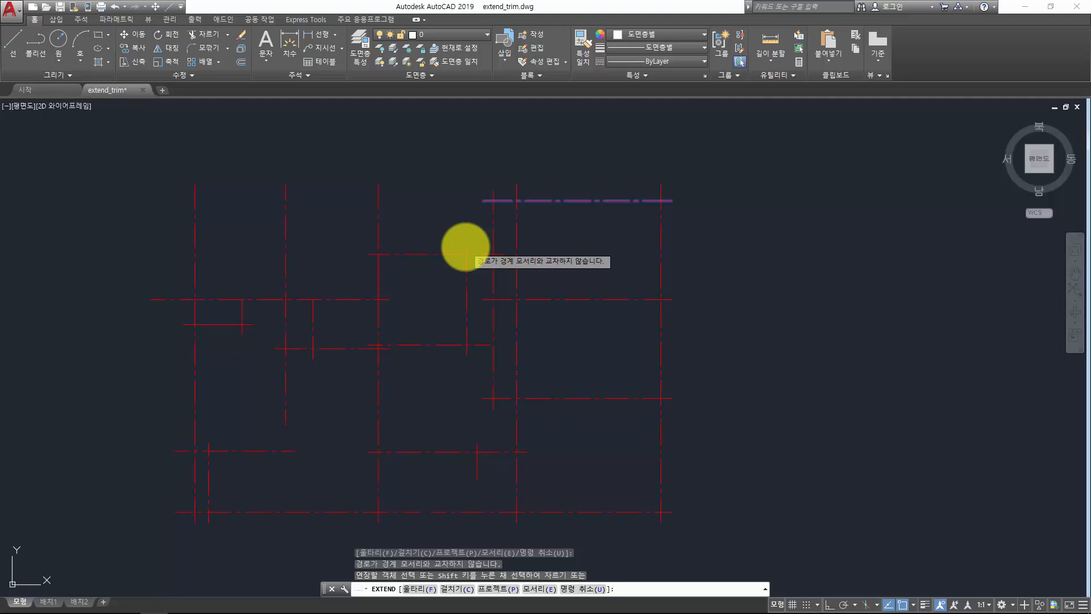
{"action": "key", "text": "Escape"}
Set the EDGEMODE system variable to 1
{"action": "type", "text": "edgemo"}
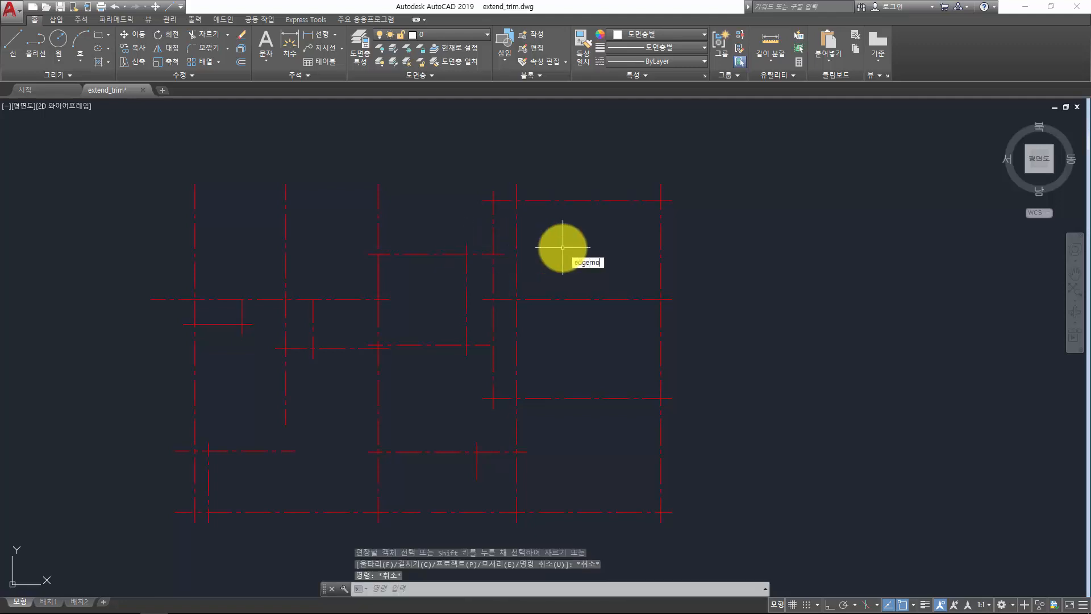
{"action": "type", "text": "de"}
{"action": "key", "text": "Return"}
{"action": "key", "text": "Return"}
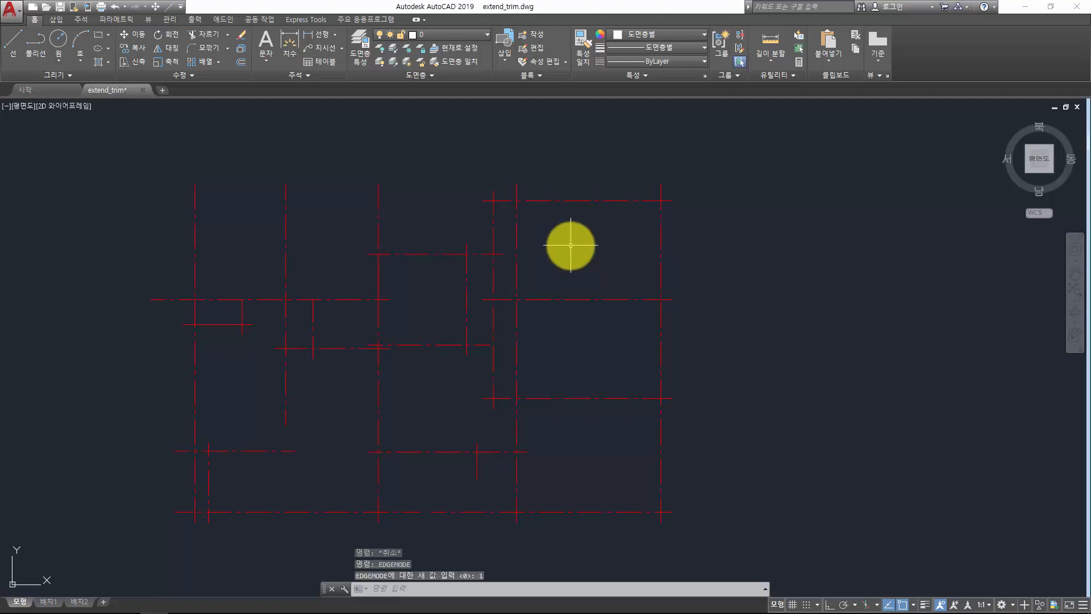
Extend the central bay's right vertical up to the implied extension of the right block's top horizontal
{"action": "key", "text": "Return"}
{"action": "left_click", "coordinate": [575, 222]}
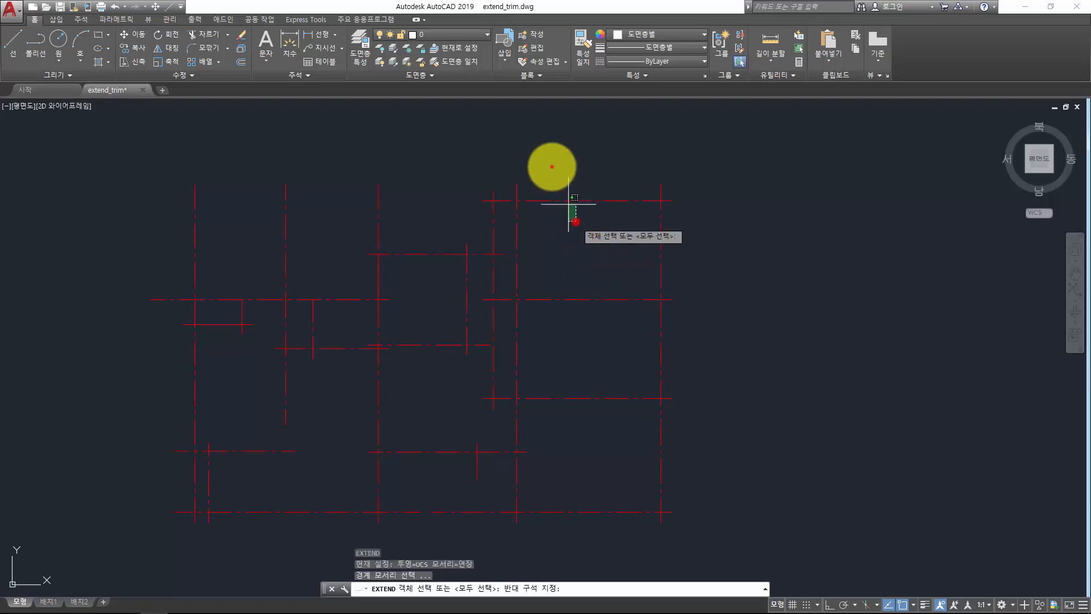
{"action": "left_click", "coordinate": [551, 165]}
{"action": "key", "text": "Return"}
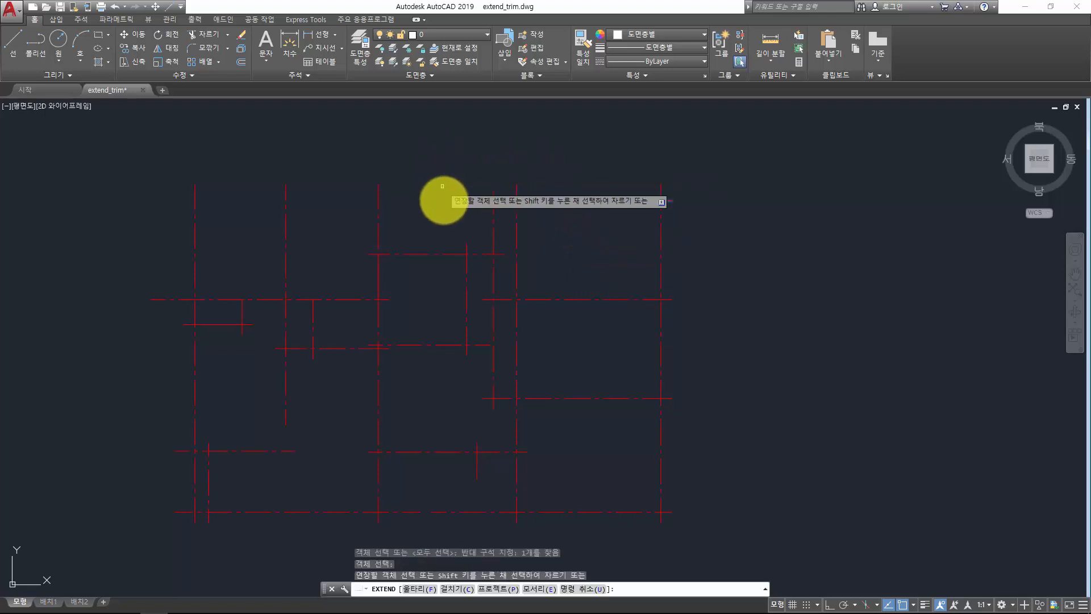
{"action": "left_click", "coordinate": [467, 245]}
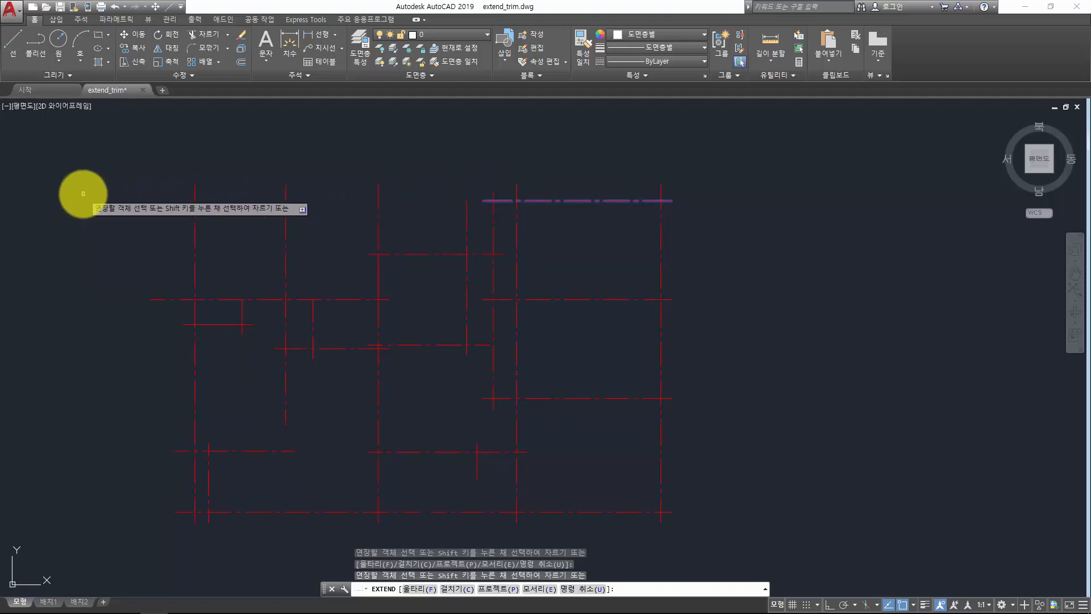
Within the Extend command, trim the tops of the three long left verticals at the top horizontal's implied extension
{"action": "left_click", "coordinate": [406, 142], "text": "shift"}
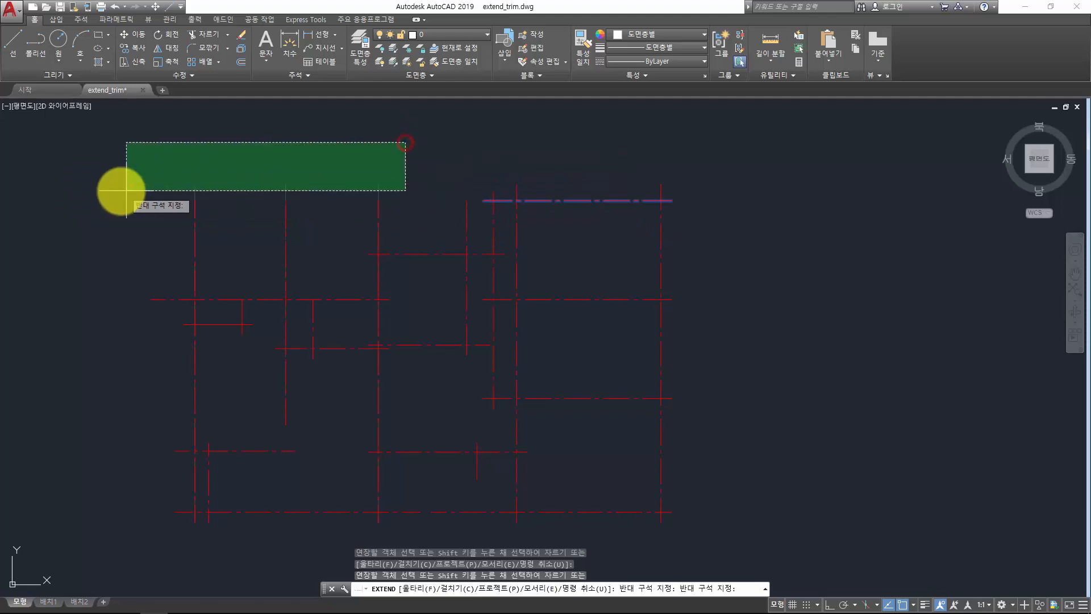
{"action": "left_click", "coordinate": [120, 192], "text": "shift"}
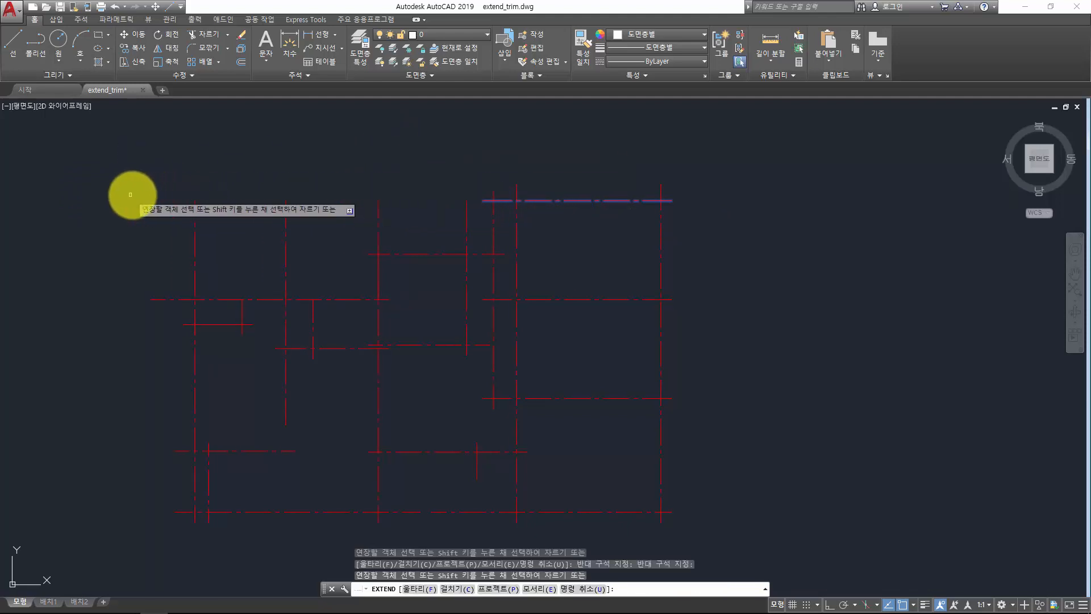
{"action": "left_click", "coordinate": [415, 172]}
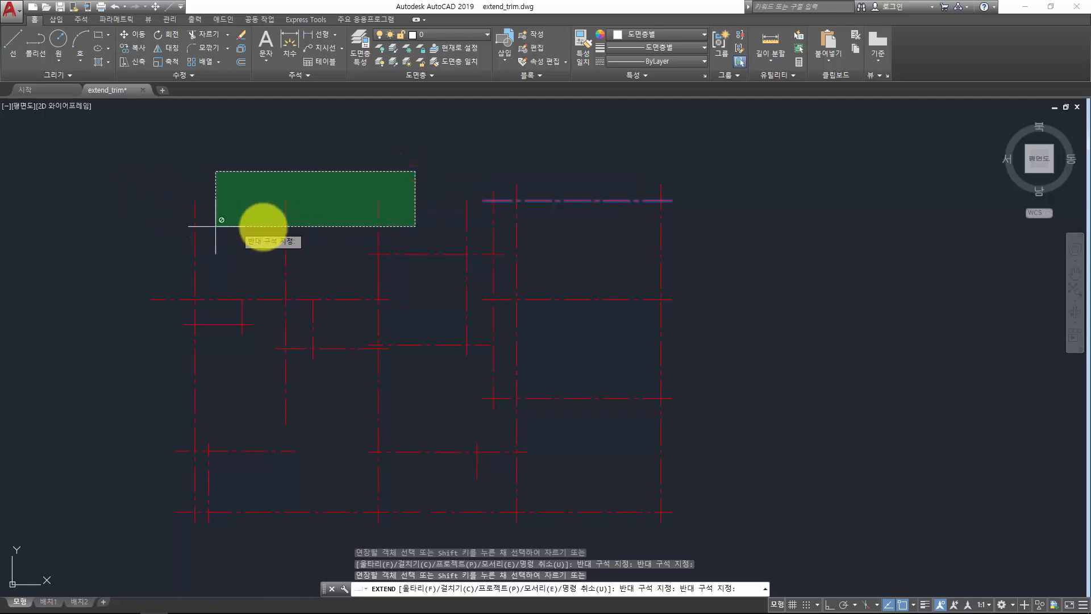
{"action": "key", "text": "Escape"}
Extend the left block's three short vertical lines up to the implied extension of the right block's top horizontal
{"action": "type", "text": "ex"}
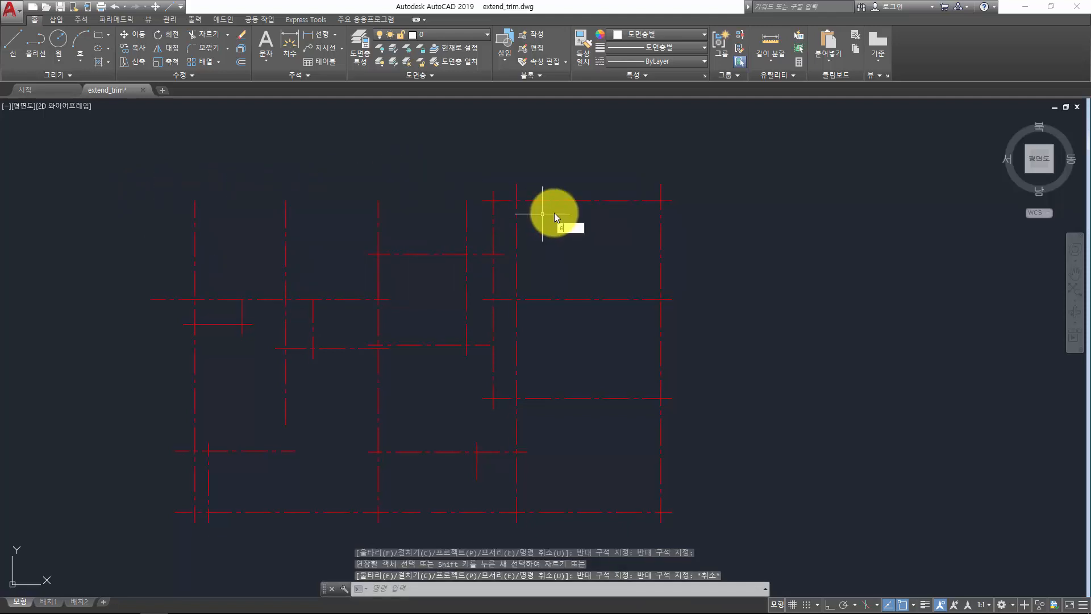
{"action": "key", "text": "Return"}
{"action": "left_click", "coordinate": [562, 220]}
{"action": "left_click", "coordinate": [541, 163]}
{"action": "key", "text": "Return"}
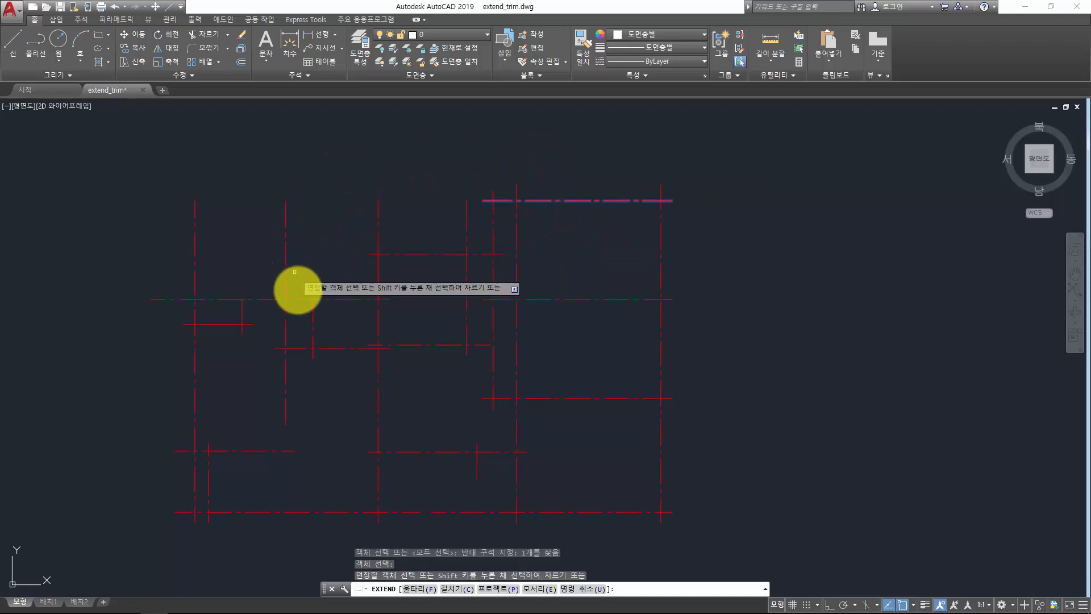
{"action": "left_click", "coordinate": [314, 308]}
{"action": "left_click", "coordinate": [246, 310]}
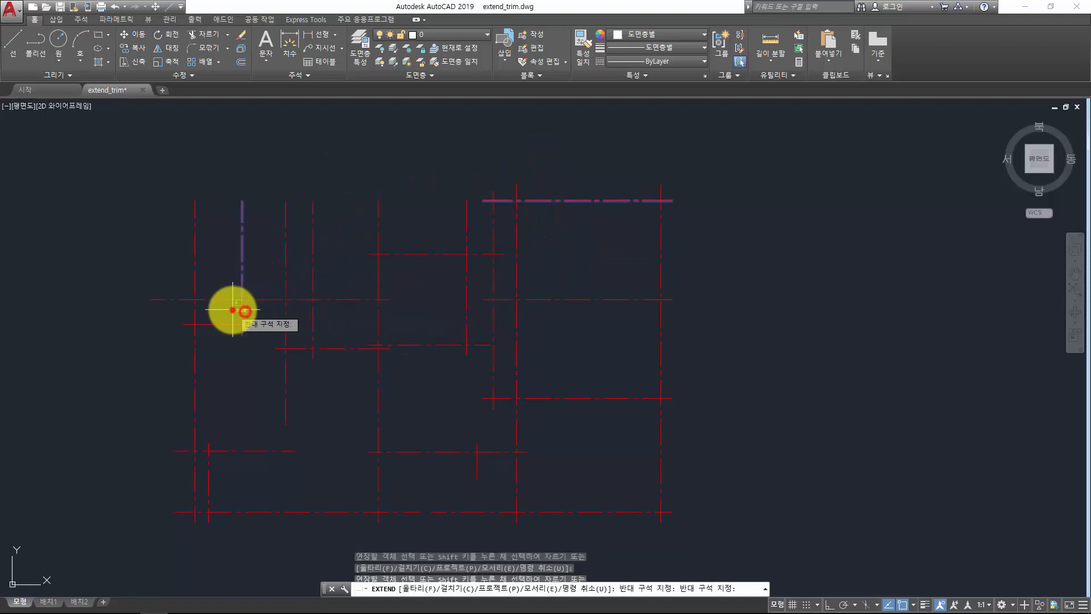
{"action": "left_click", "coordinate": [231, 309]}
{"action": "left_click", "coordinate": [208, 445]}
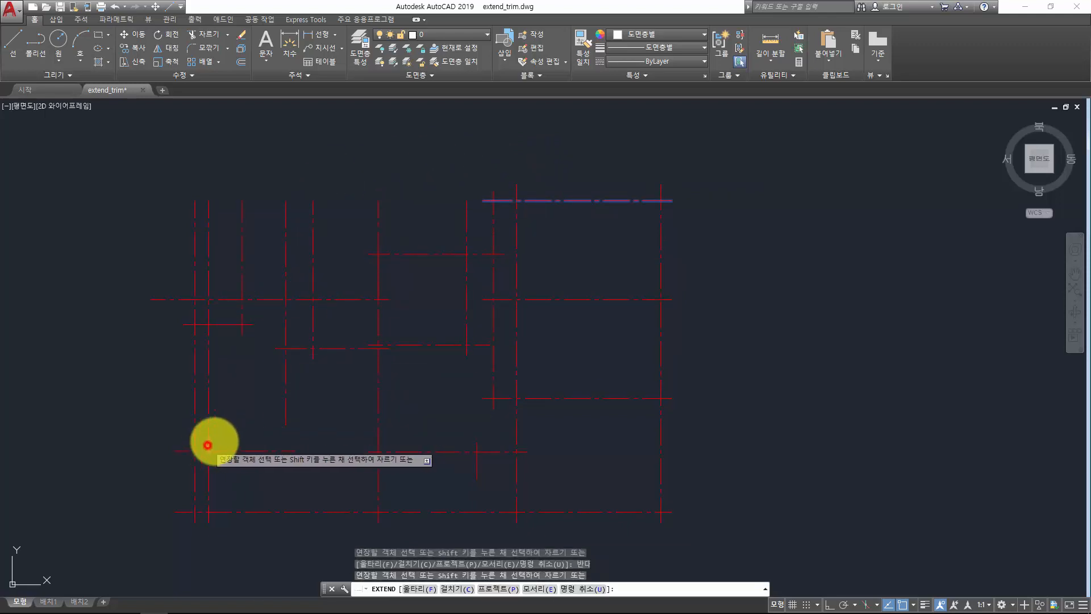
{"action": "left_click", "coordinate": [380, 259]}
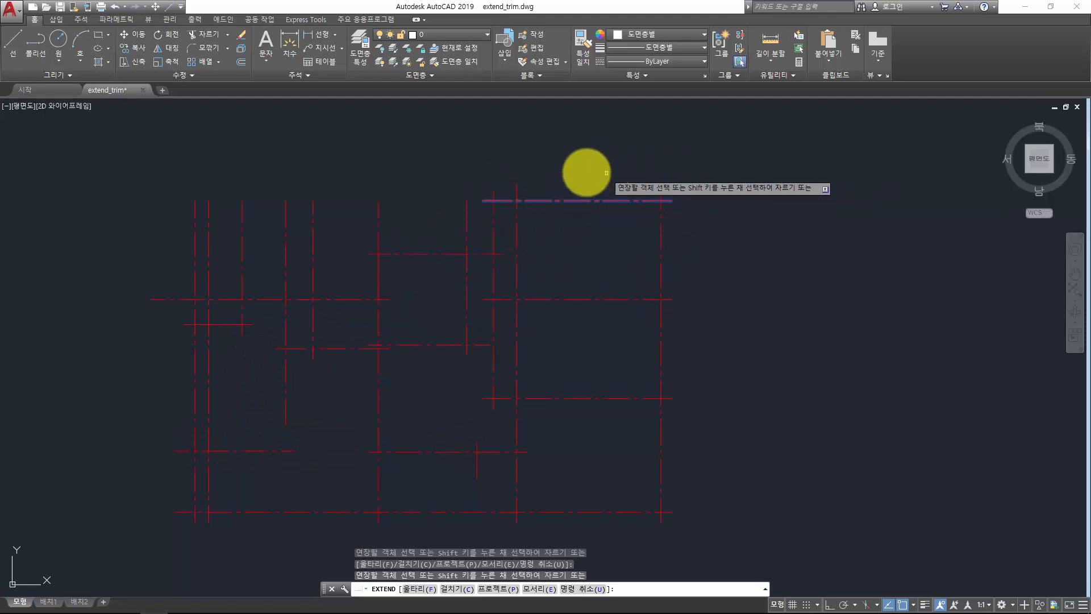
{"action": "key", "text": "Escape"}
{"action": "key", "text": "Escape"}
{"action": "key", "text": "Escape"}
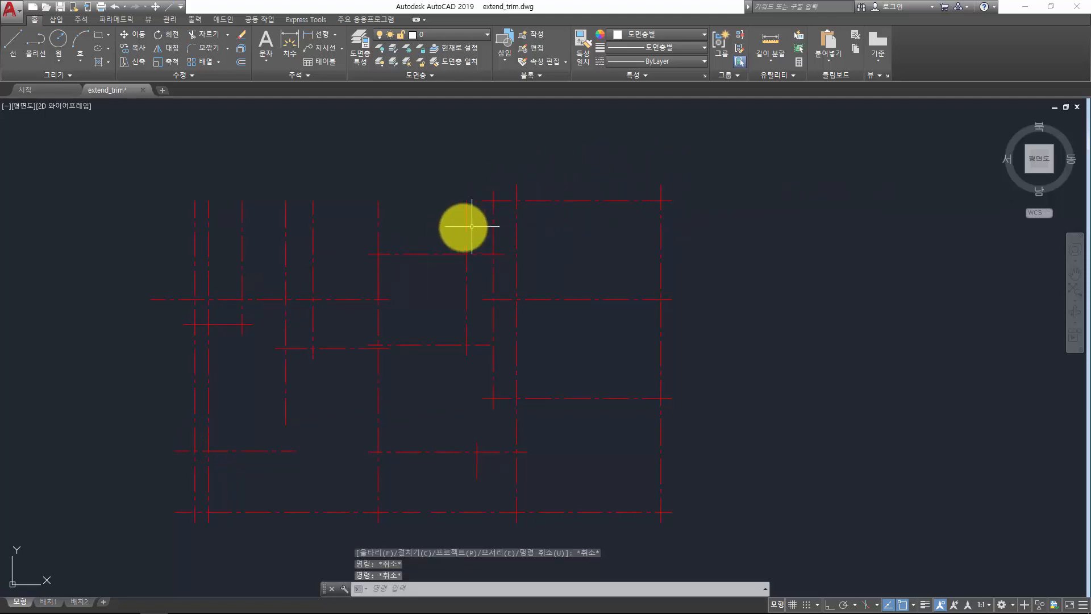
Trim the upper ends of the five leftmost verticals, using the central bay's upper horizontal as the implied cutting edge
{"action": "type", "text": "tr"}
{"action": "key", "text": "Return"}
{"action": "left_click", "coordinate": [437, 231]}
{"action": "left_click", "coordinate": [393, 310]}
{"action": "key", "text": "Return"}
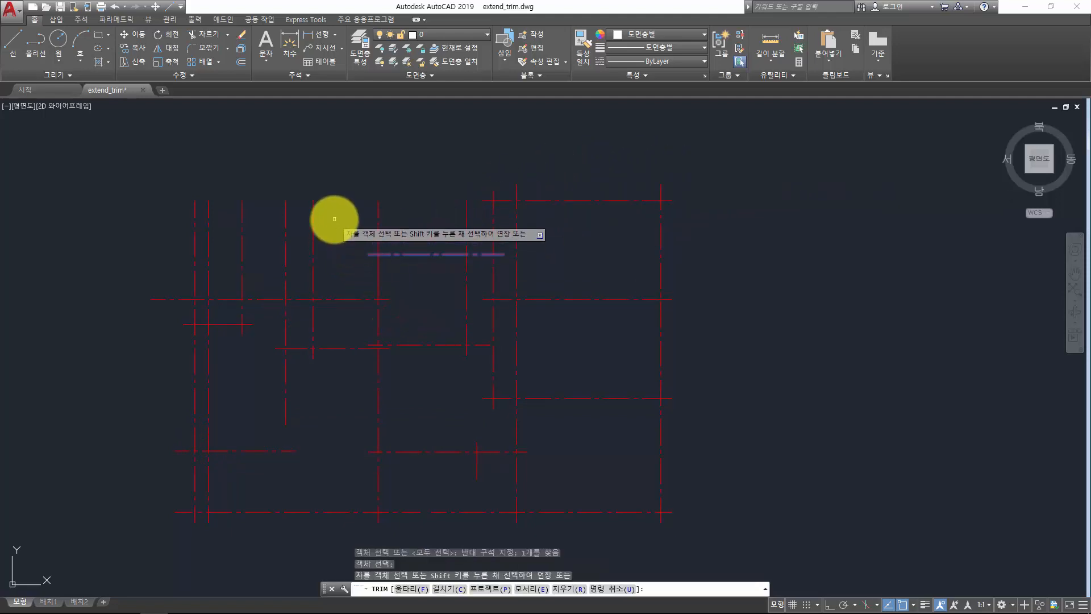
{"action": "left_click", "coordinate": [334, 219]}
{"action": "left_click", "coordinate": [158, 191]}
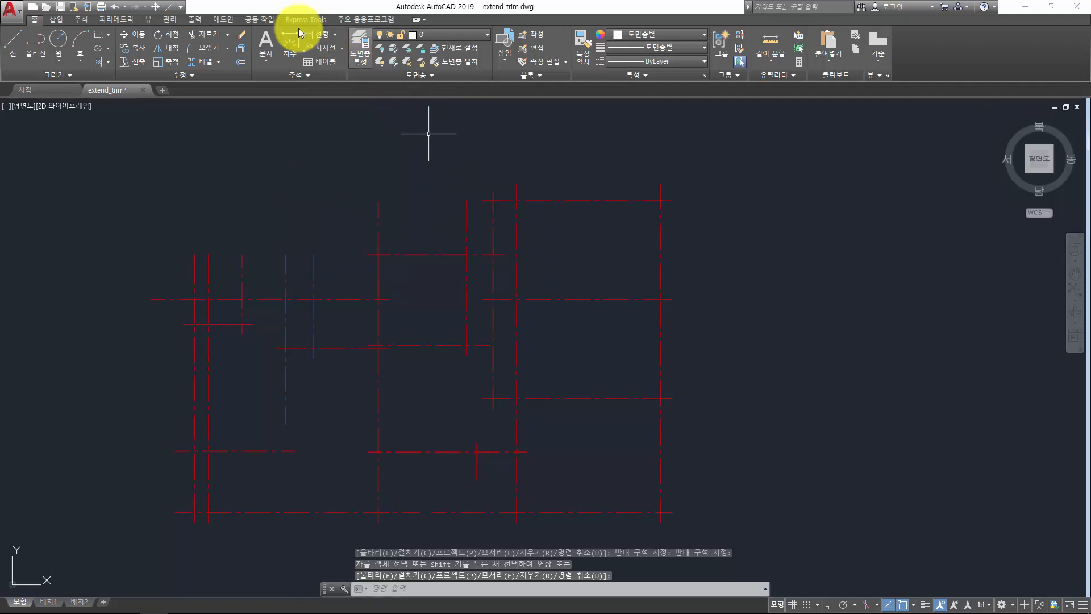
Open the EDGEMODE system variable for editing
{"action": "left_click", "coordinate": [227, 35]}
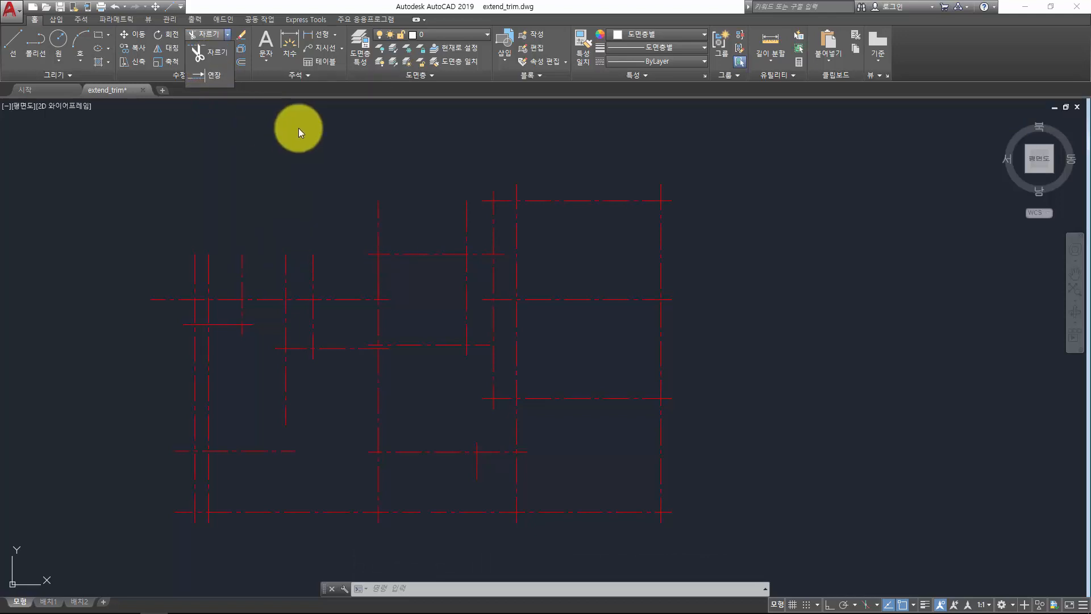
{"action": "key", "text": "Escape"}
{"action": "type", "text": "edgemode"}
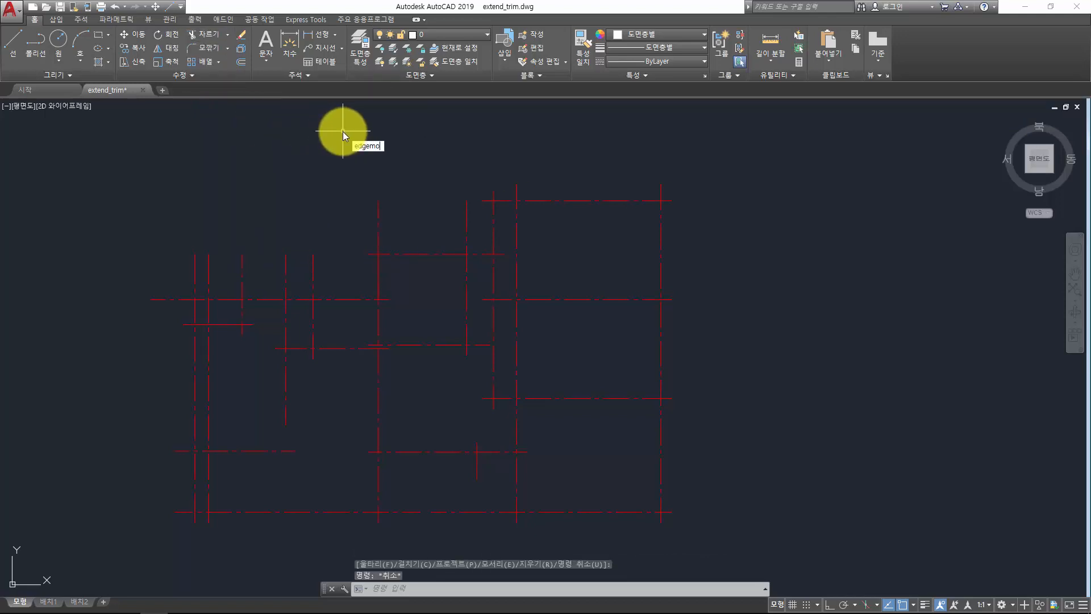
{"action": "key", "text": "Return"}
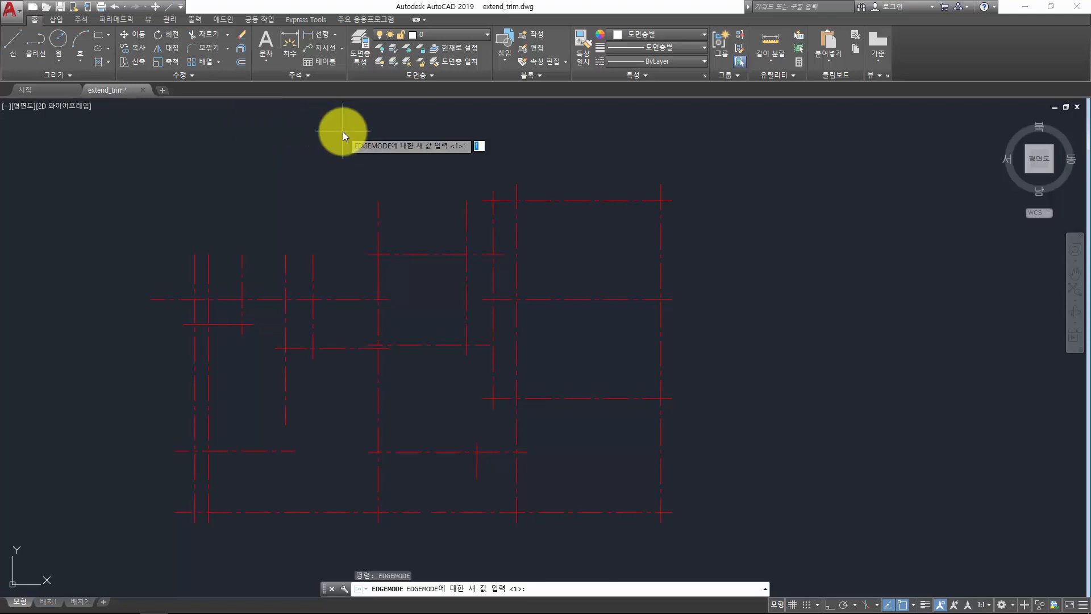